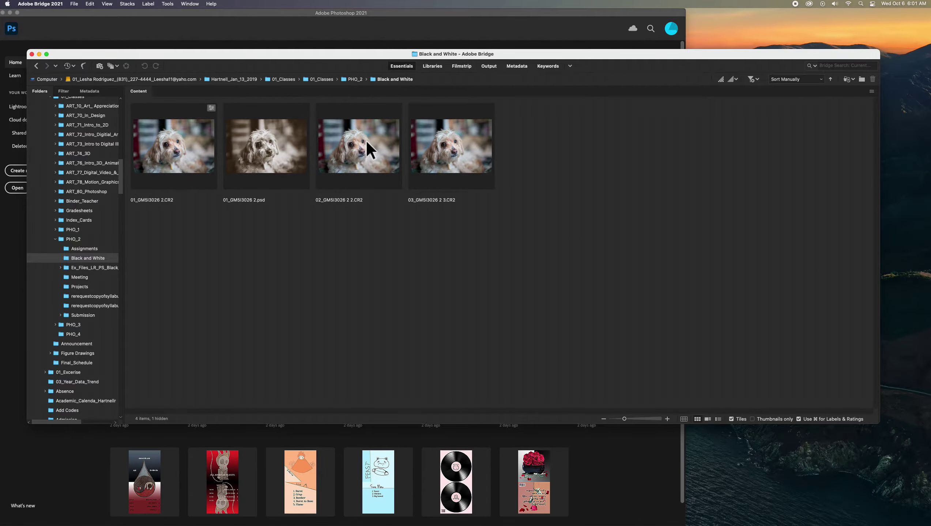
# Open 02_GMSI3026 2 2.CR2 from the Black and White folder in Camera Raw and move its window out of the way.
pyautogui.click(360, 148)
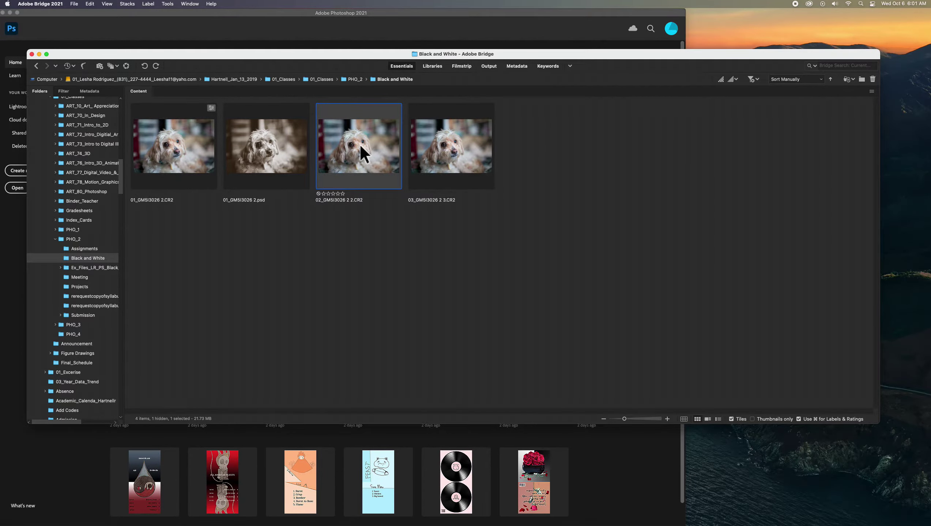
pyautogui.doubleClick(350, 150)
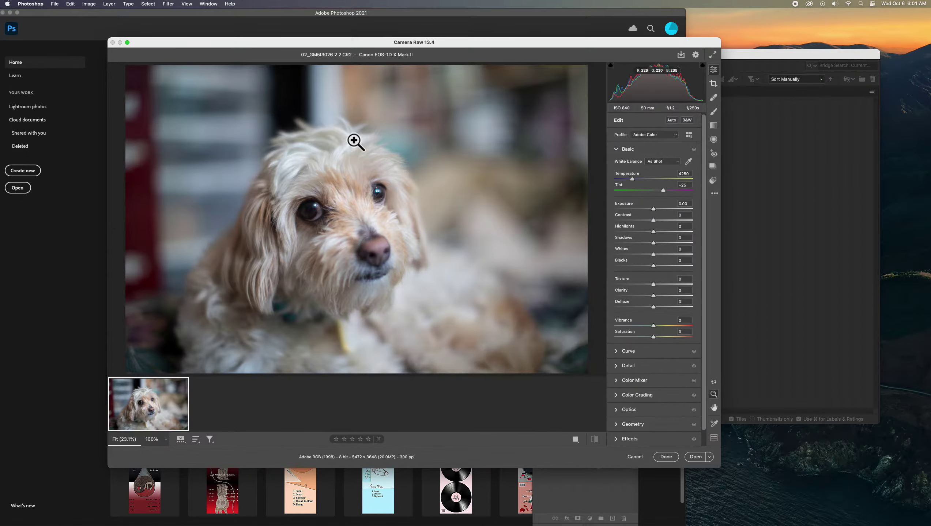
pyautogui.moveTo(362, 43); pyautogui.dragTo(296, 27)
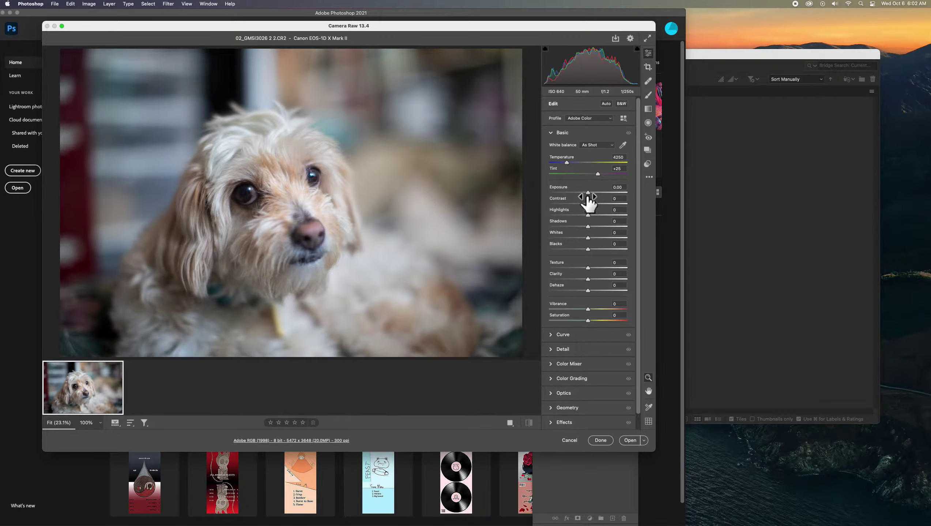
# Set Contrast to +51, Shadows to -44, Blacks to -7, Texture to +37, Clarity to +8, Dehaze to +2, Vibrance to -33 and Saturation to +65.
pyautogui.moveTo(587, 193); pyautogui.dragTo(571, 225)
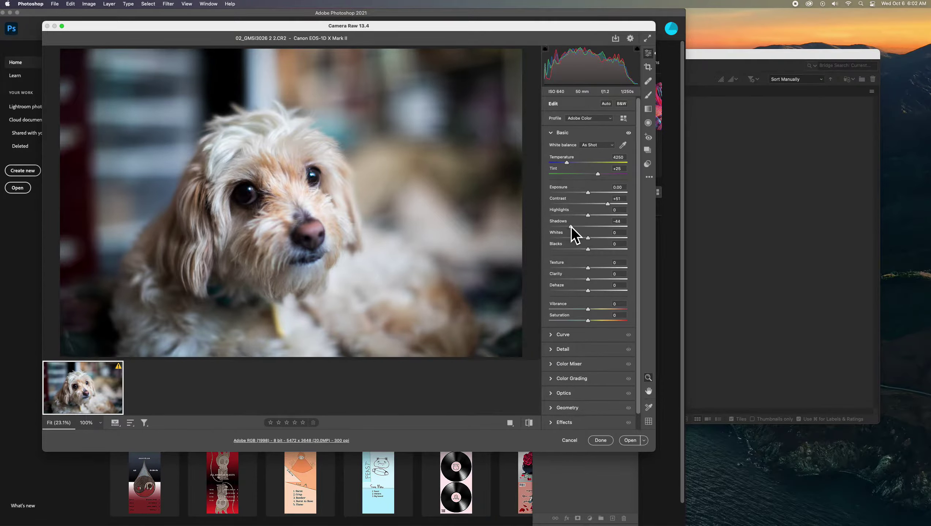
pyautogui.moveTo(588, 238); pyautogui.dragTo(603, 267)
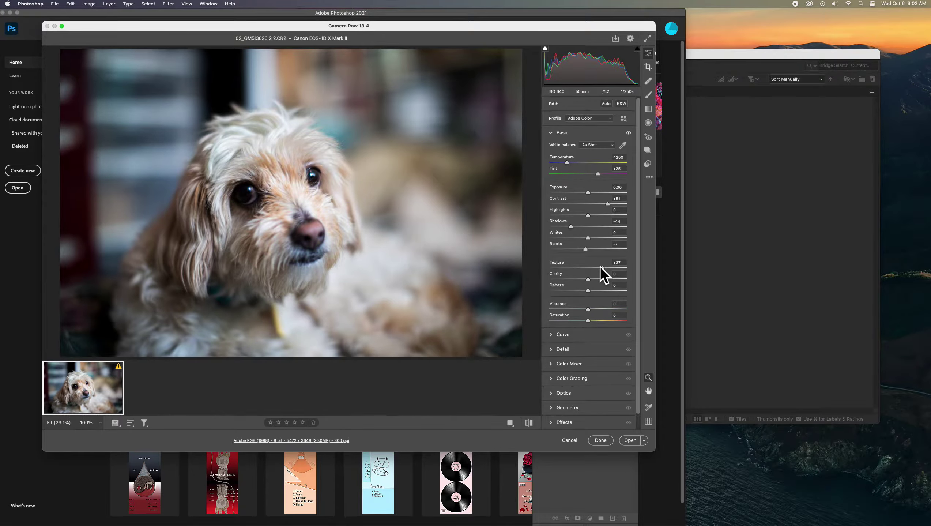
pyautogui.moveTo(588, 279); pyautogui.dragTo(613, 324)
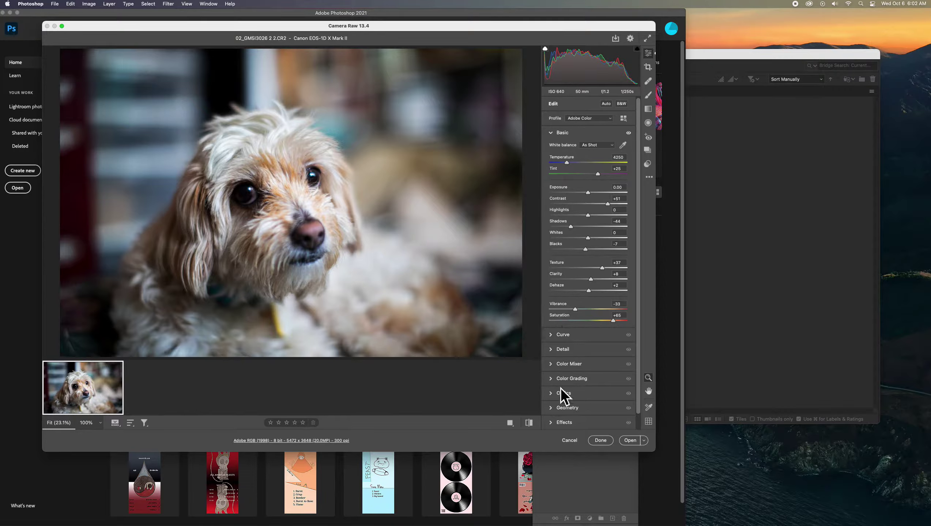
pyautogui.click(551, 133)
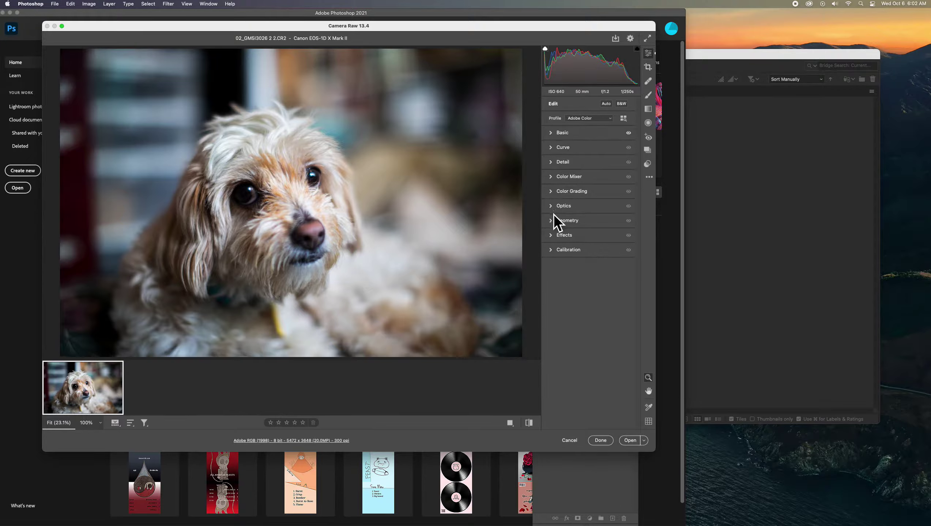
pyautogui.click(551, 134)
# Reset all Camera Raw adjustments and open the unedited dog photo in Photoshop.
pyautogui.press('alt')
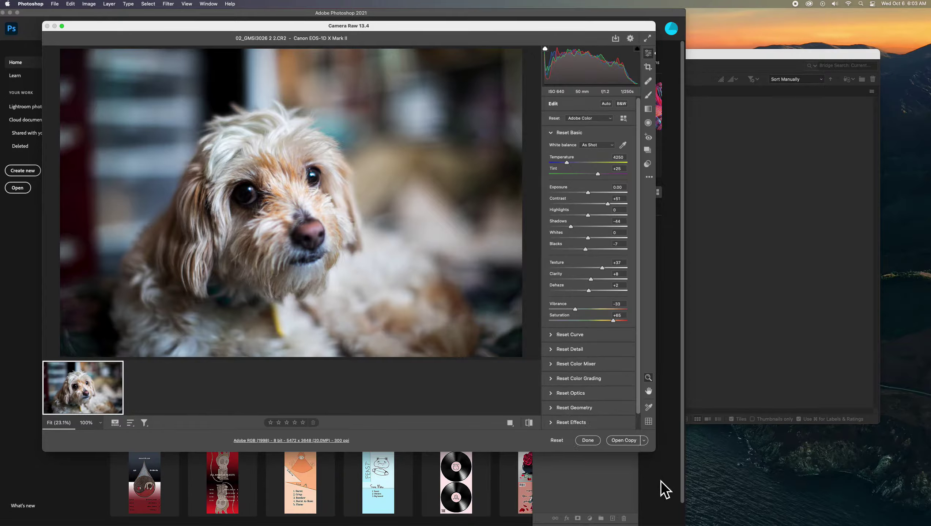
pyautogui.press('alt')
pyautogui.click(558, 440)
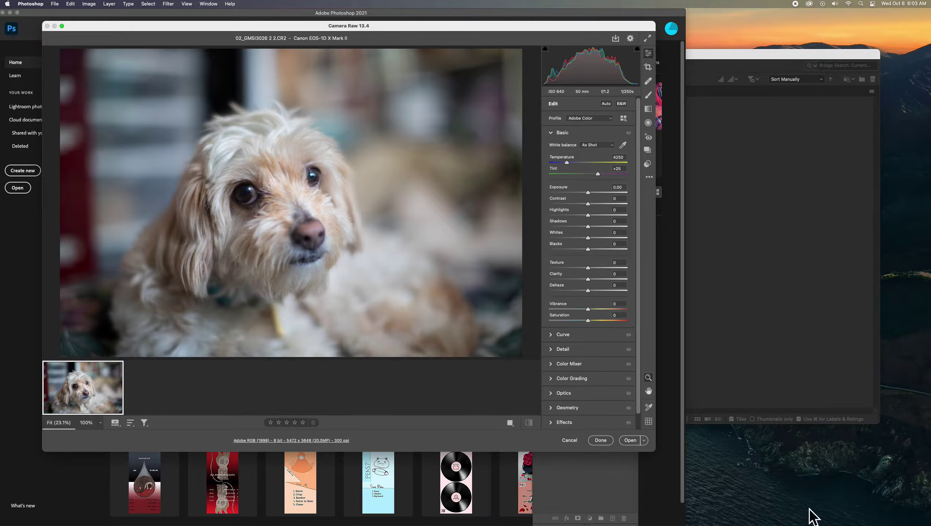
pyautogui.click(627, 441)
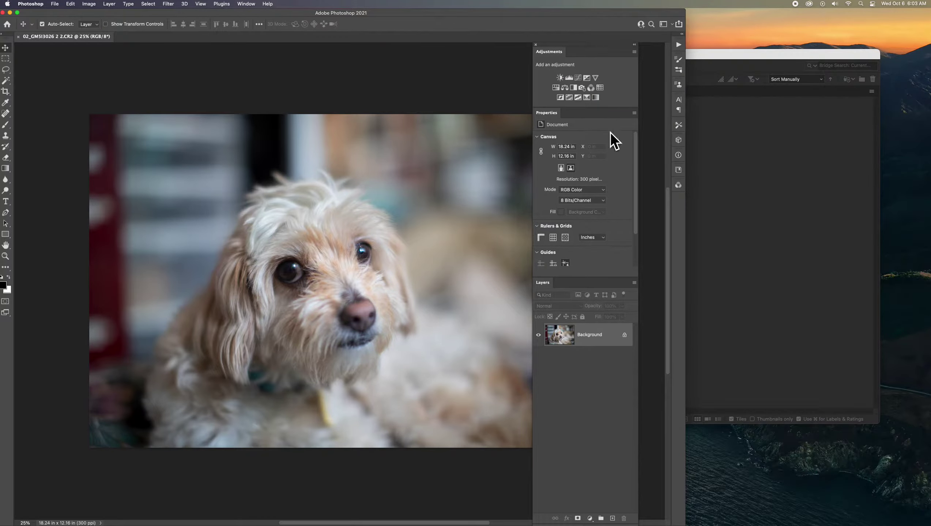
# Widen the Photoshop window and move the floating Adjustments, Properties and Layers group off the photo to its left side.
pyautogui.moveTo(552, 52); pyautogui.dragTo(474, 24)
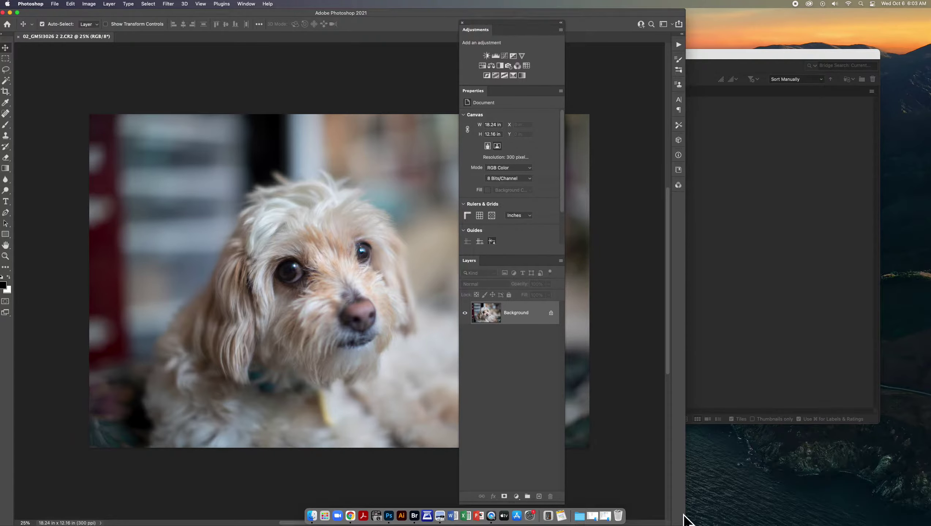
pyautogui.moveTo(686, 19); pyautogui.dragTo(912, 18)
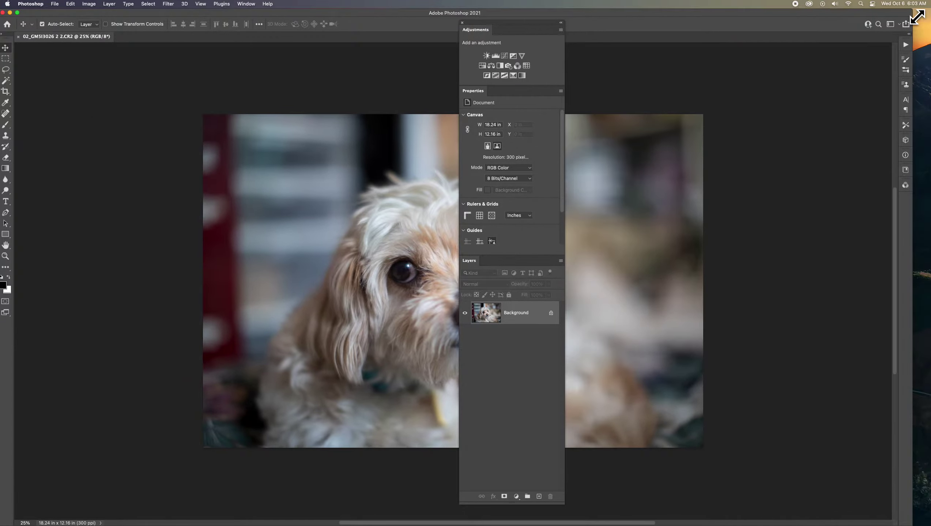
pyautogui.moveTo(503, 27); pyautogui.dragTo(123, 45)
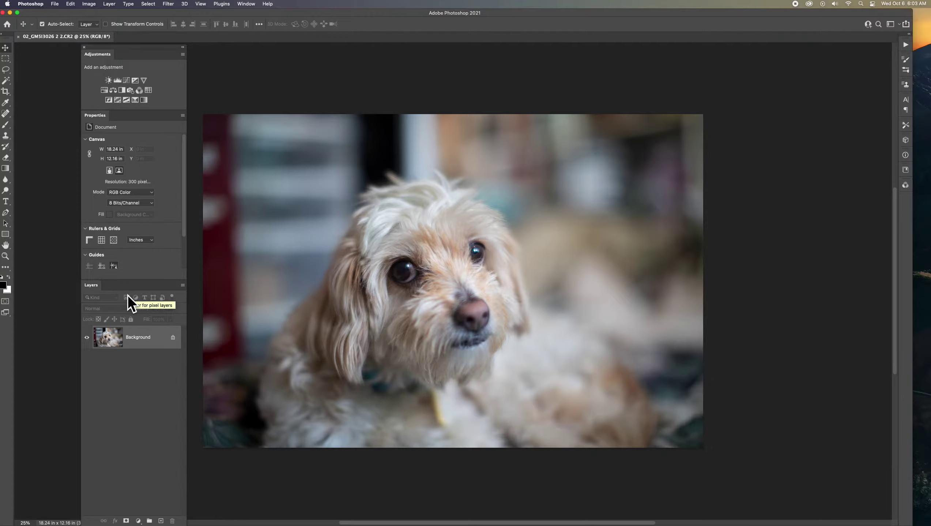
# Close the floating panel group and bring it back by showing the Layers panel again.
pyautogui.click(84, 47)
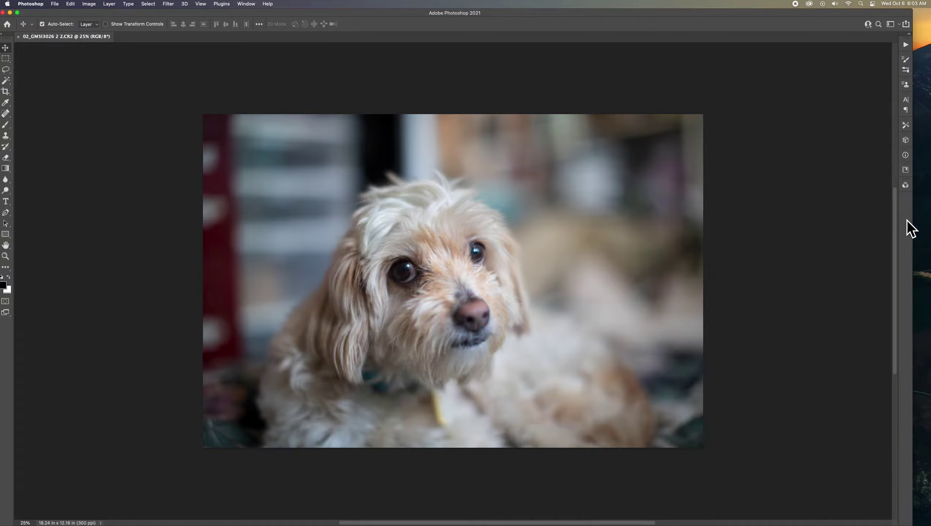
pyautogui.click(246, 4)
pyautogui.click(255, 153)
pyautogui.click(242, 5)
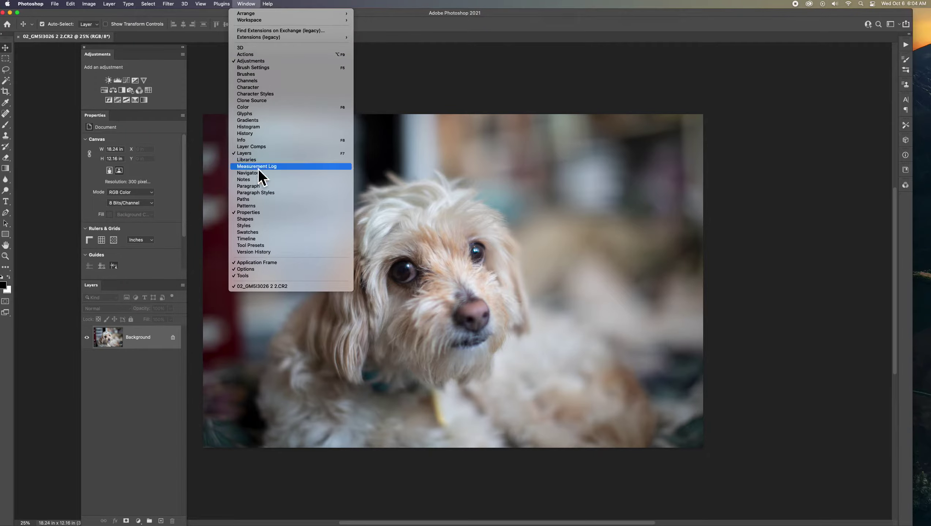
pyautogui.click(244, 6)
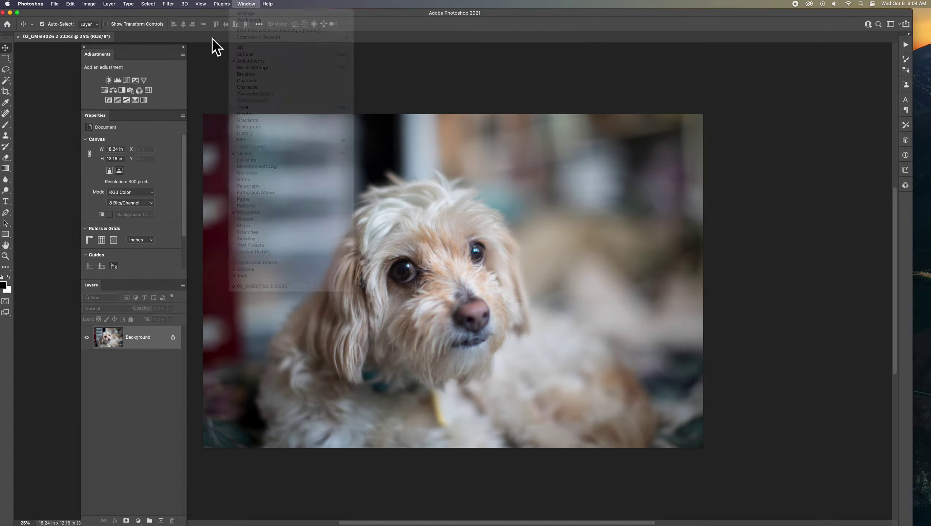
# Separate the Properties, Layers and Adjustments panels and dock each one as an icon in the collapsed strip beside the canvas.
pyautogui.moveTo(94, 117); pyautogui.dragTo(348, 130)
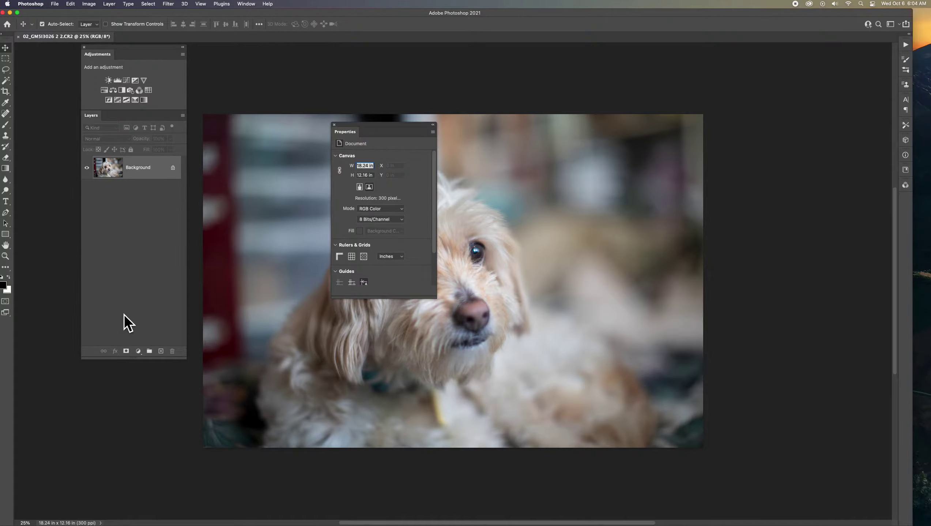
pyautogui.moveTo(92, 118); pyautogui.dragTo(265, 241)
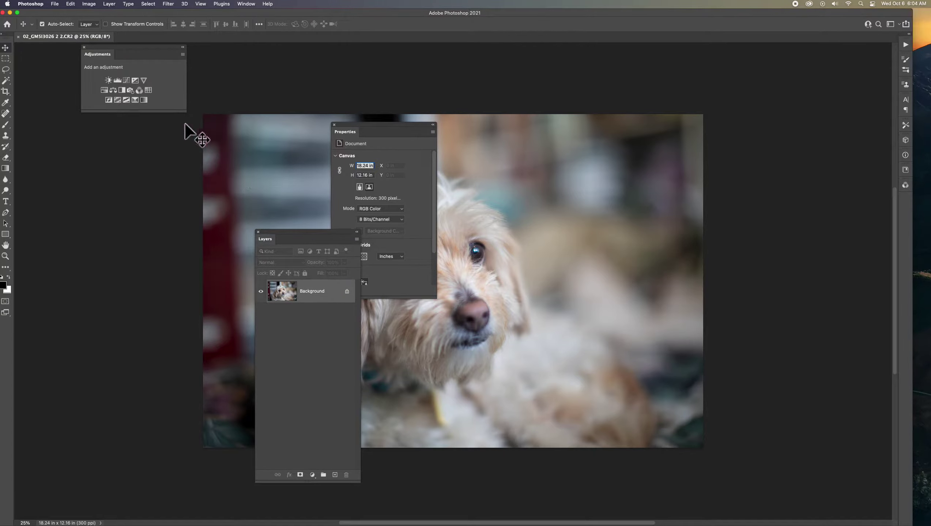
pyautogui.moveTo(348, 132); pyautogui.dragTo(903, 198)
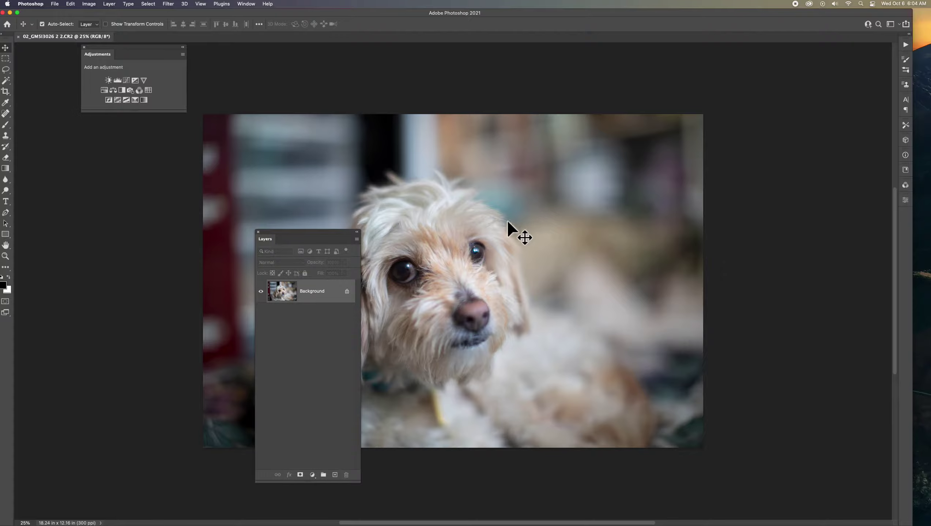
pyautogui.moveTo(274, 230); pyautogui.dragTo(899, 210)
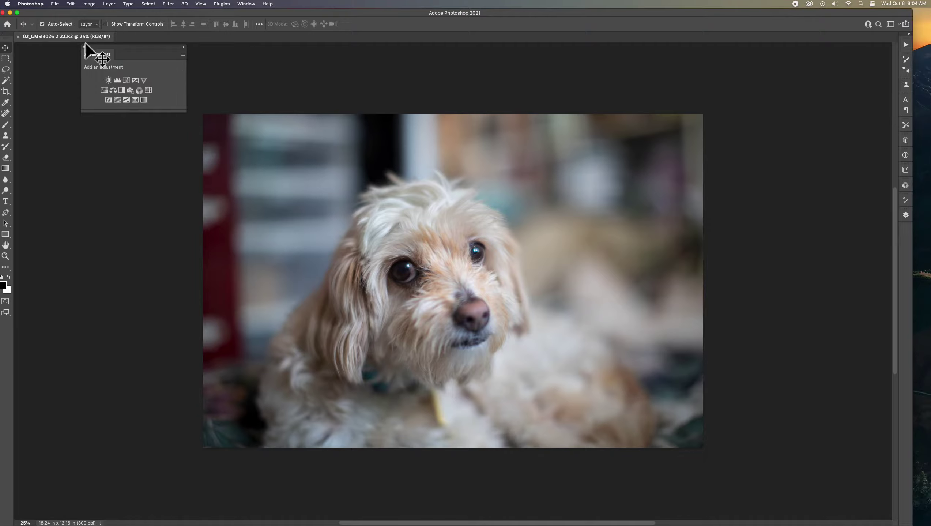
pyautogui.moveTo(98, 48); pyautogui.dragTo(904, 233)
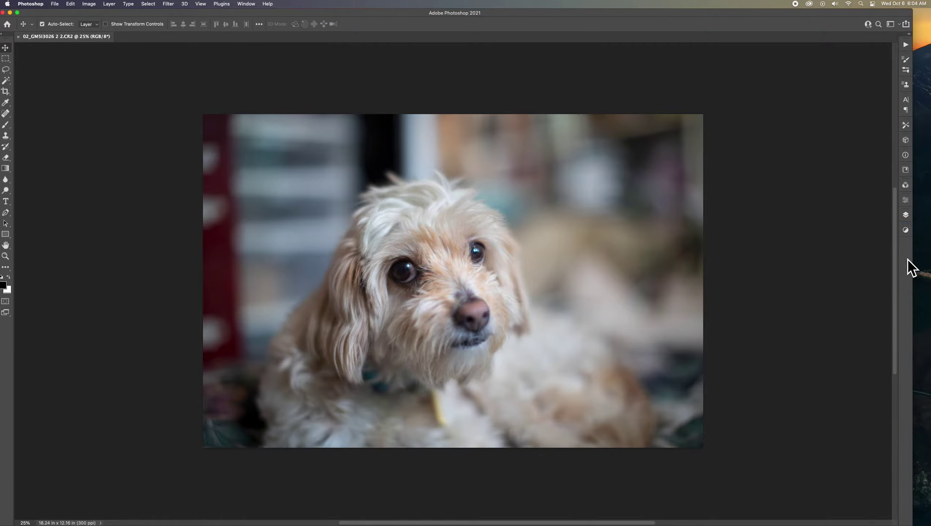
# Expand the docked Properties, Layers and Adjustments panels in turn, and collapse Adjustments again.
pyautogui.click(901, 202)
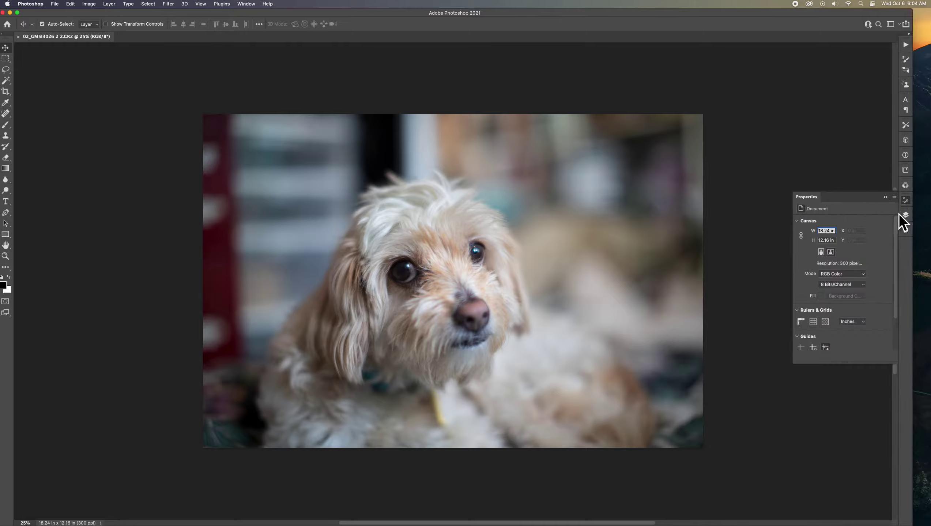
pyautogui.click(906, 216)
pyautogui.click(907, 231)
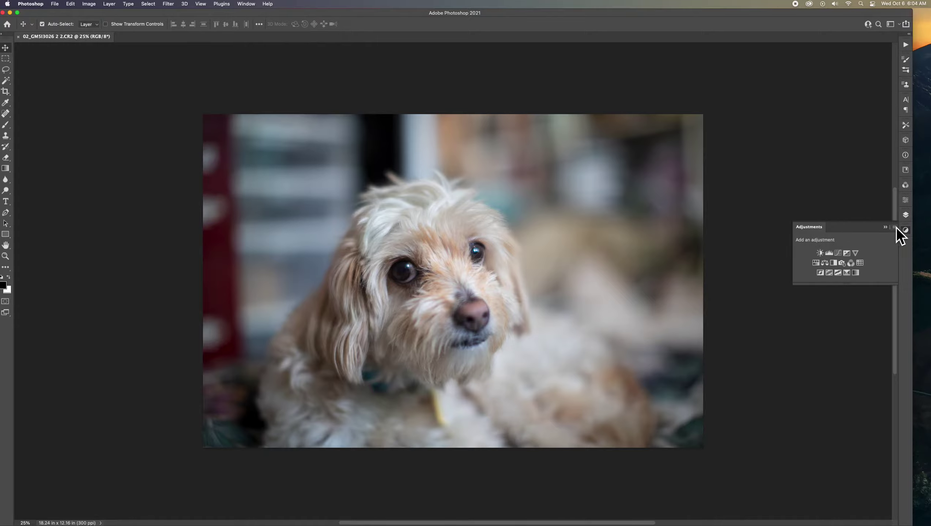
pyautogui.click(906, 231)
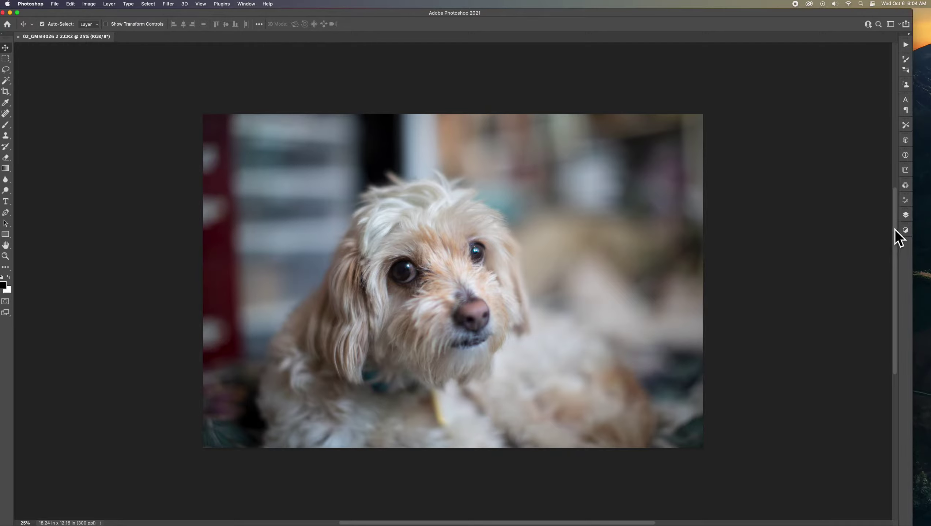
# Undock the Adjustments panel so it floats over the photo, and show the docked Properties and Layers panels.
pyautogui.click(905, 230)
pyautogui.moveTo(814, 226); pyautogui.dragTo(558, 225)
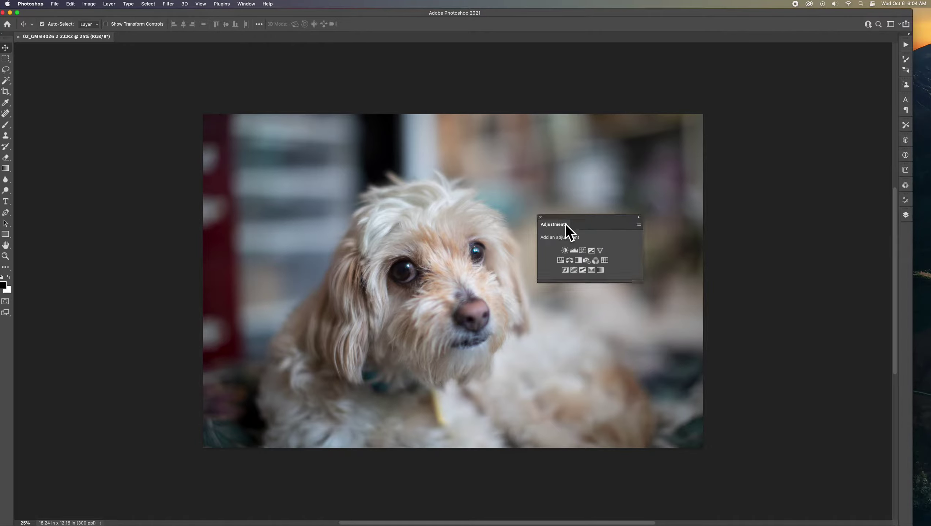
pyautogui.click(246, 4)
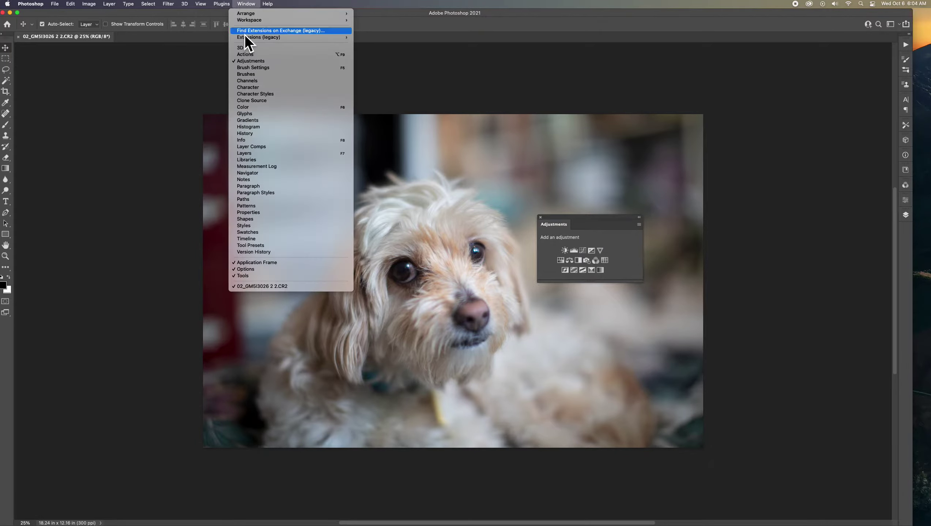
pyautogui.click(237, 212)
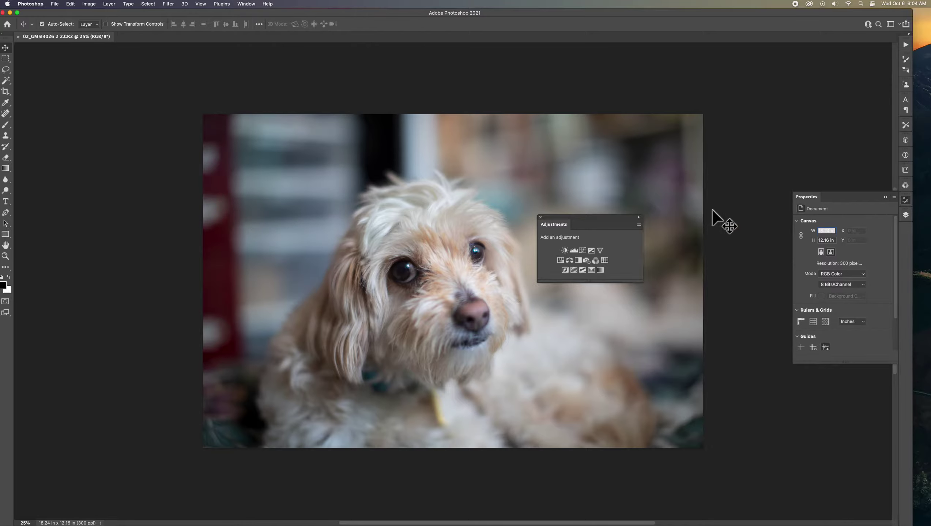
pyautogui.click(244, 4)
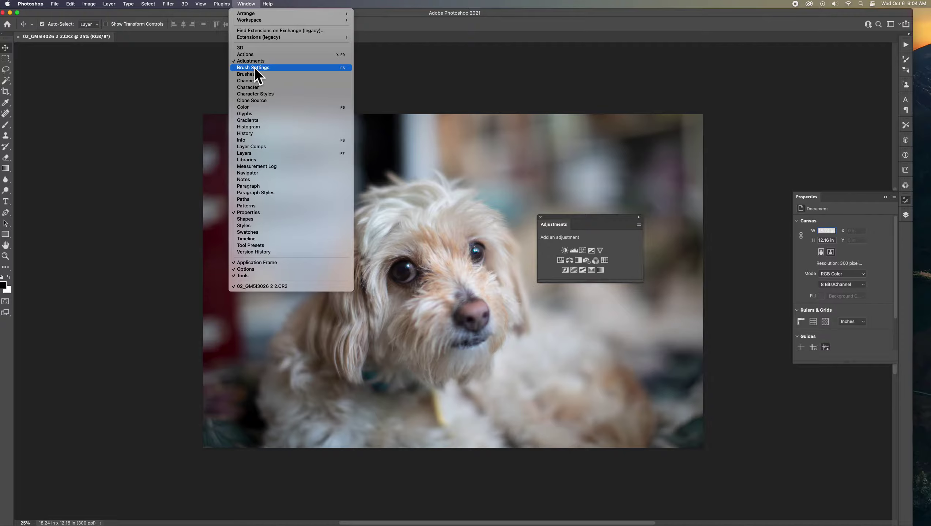
pyautogui.click(248, 154)
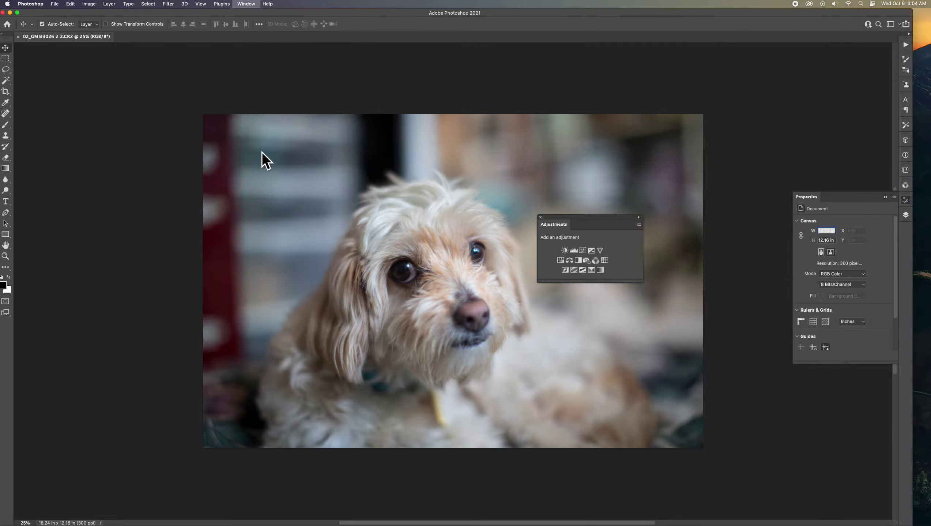
# Undock Layers and Properties and stack all three panels into one floating group, with Properties under Adjustments and Layers beneath them.
pyautogui.moveTo(803, 213); pyautogui.dragTo(274, 81)
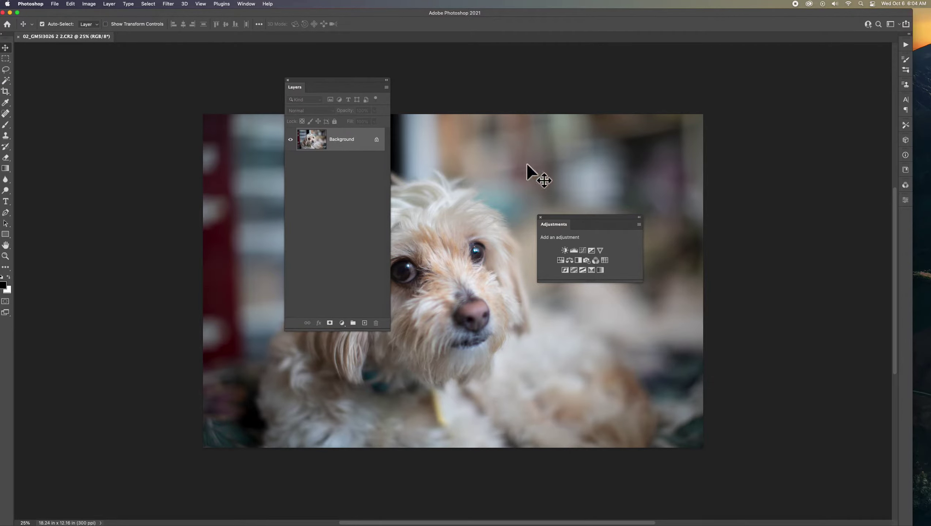
pyautogui.moveTo(562, 216); pyautogui.dragTo(440, 52)
pyautogui.click(905, 200)
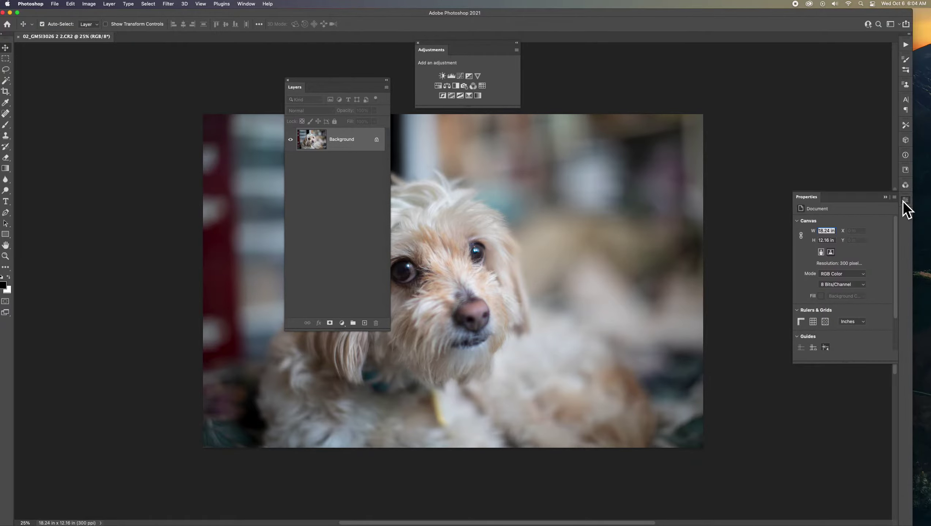
pyautogui.moveTo(812, 202); pyautogui.dragTo(427, 109)
pyautogui.moveTo(334, 78); pyautogui.dragTo(468, 272)
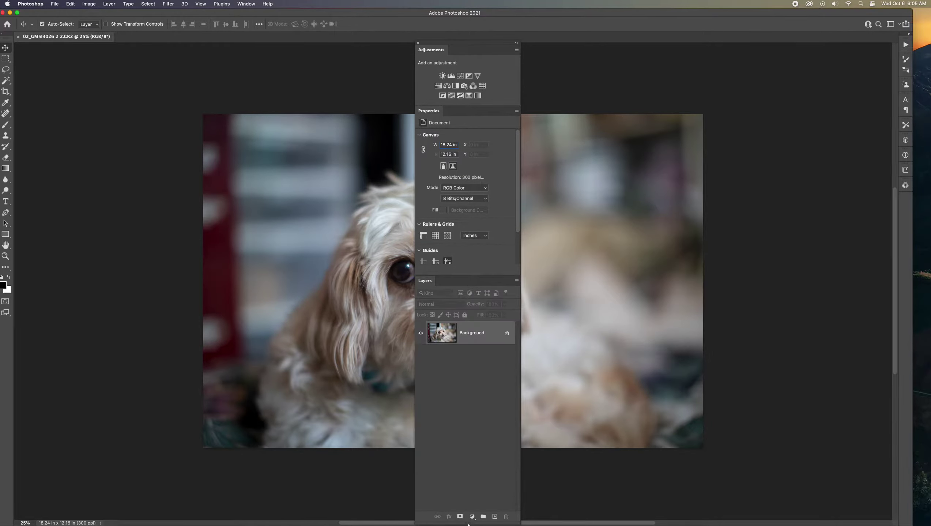
# Shorten the Layers panel, lengthen Properties to fit the Quick Actions, and move the panel group to the left of the photo.
pyautogui.moveTo(468, 520); pyautogui.dragTo(468, 407)
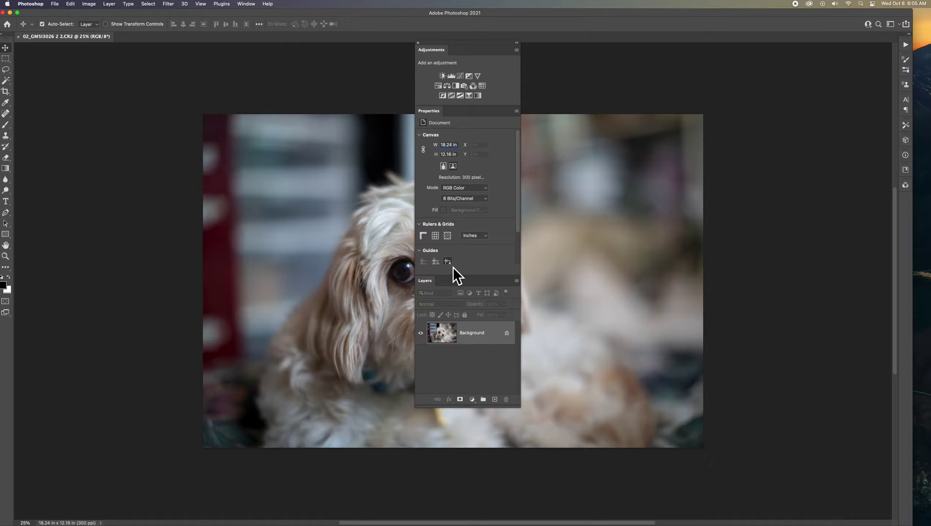
pyautogui.moveTo(452, 274); pyautogui.dragTo(464, 323)
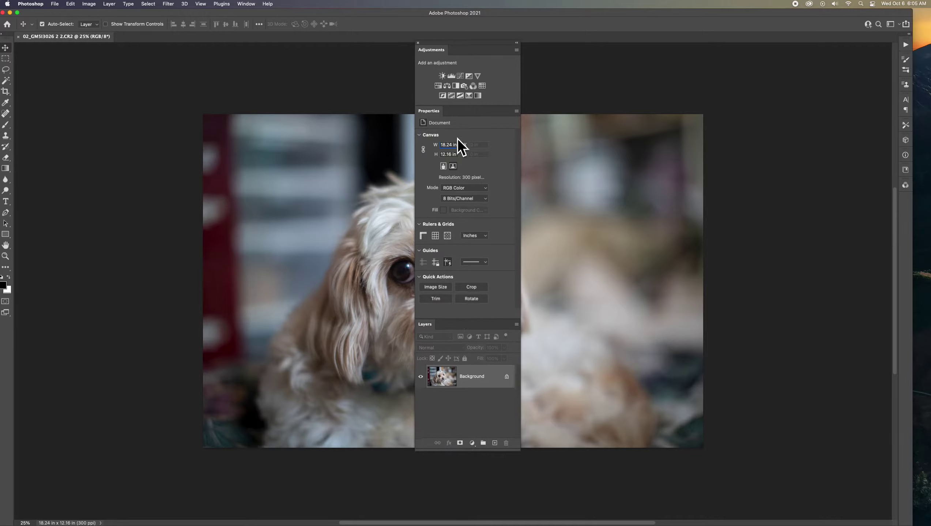
pyautogui.moveTo(429, 51); pyautogui.dragTo(75, 37)
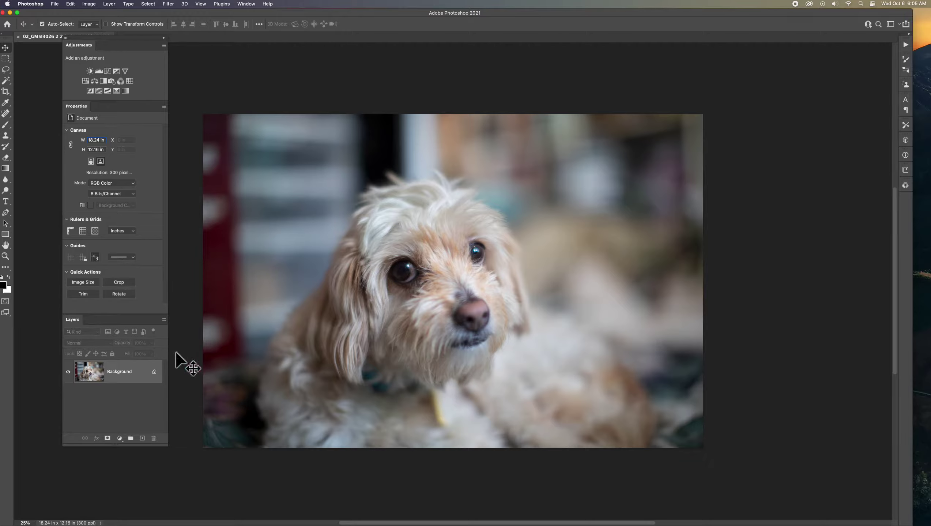
# Duplicate the Background layer and hide the original Background.
pyautogui.moveTo(116, 383); pyautogui.dragTo(146, 440)
pyautogui.moveTo(125, 385); pyautogui.dragTo(142, 440)
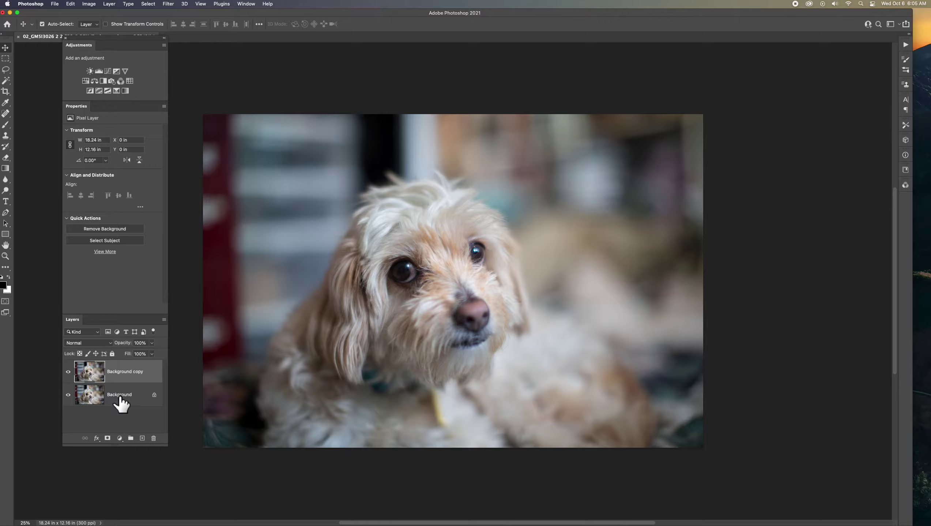
pyautogui.click(69, 395)
# Open the Lens Correction filter on the Background copy layer, show its Custom settings and reposition the dialog.
pyautogui.click(169, 5)
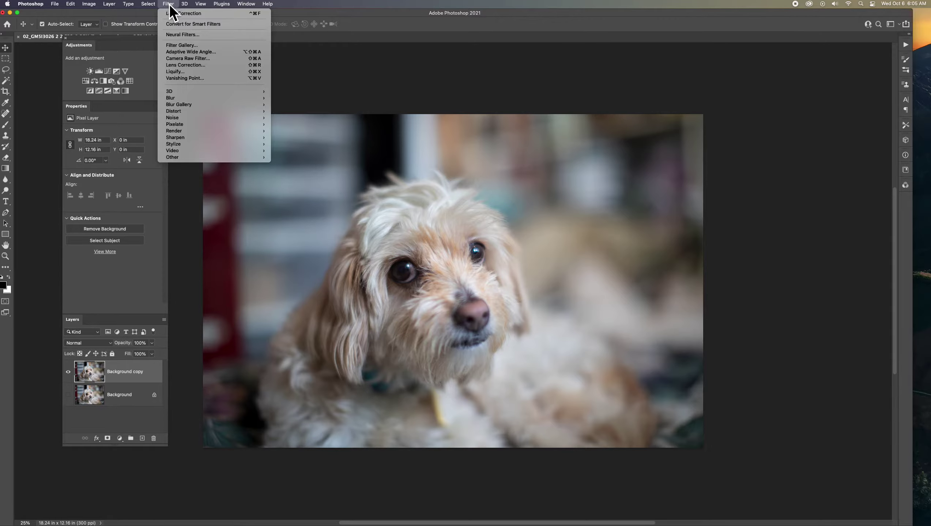
pyautogui.click(181, 65)
pyautogui.moveTo(268, 57); pyautogui.dragTo(389, 69)
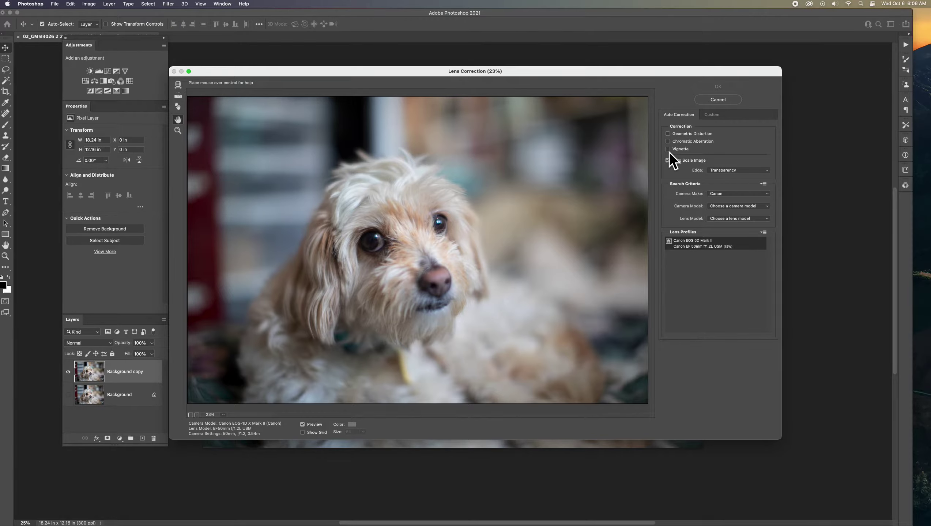
pyautogui.click(712, 114)
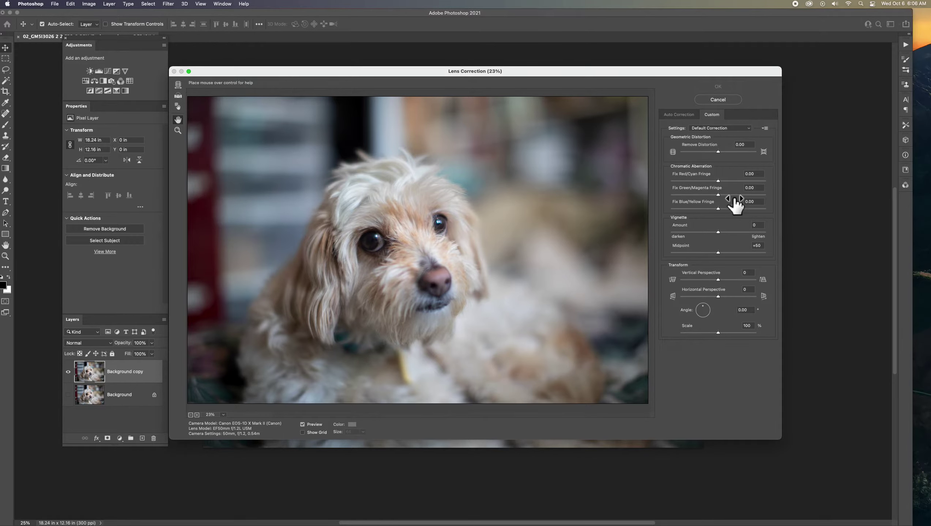
pyautogui.moveTo(447, 74); pyautogui.dragTo(484, 59)
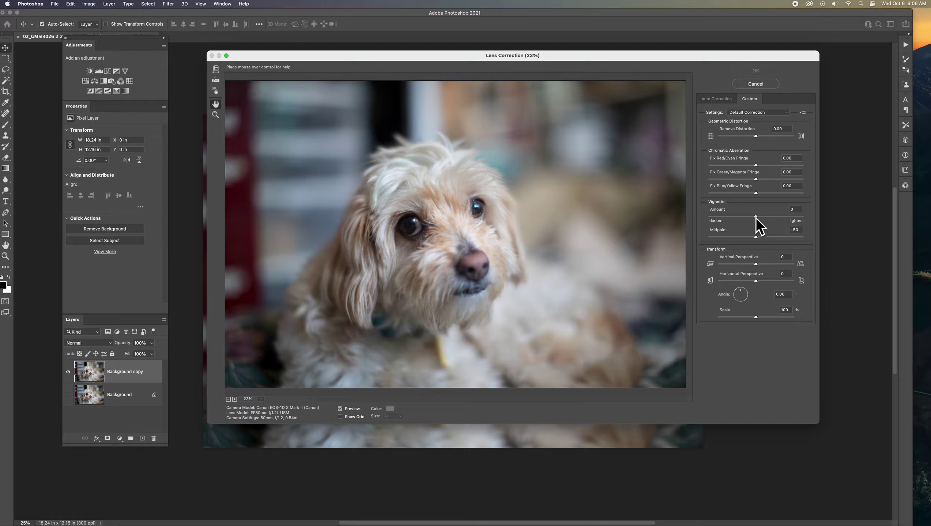
# Darken the photo's edges with a vignette amount of -100 and a midpoint of about +77, and apply the lens correction.
pyautogui.moveTo(758, 219); pyautogui.dragTo(709, 222)
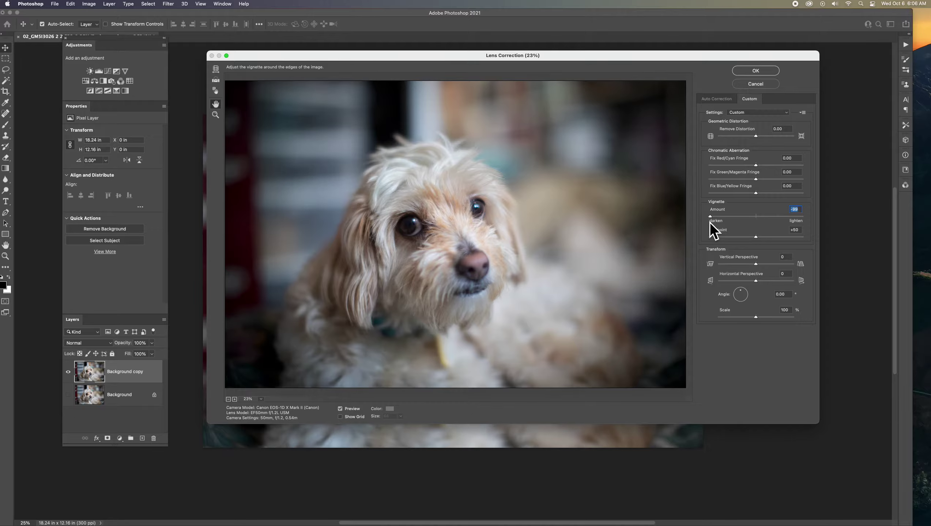
pyautogui.moveTo(775, 221); pyautogui.dragTo(705, 222)
pyautogui.moveTo(756, 236); pyautogui.dragTo(780, 245)
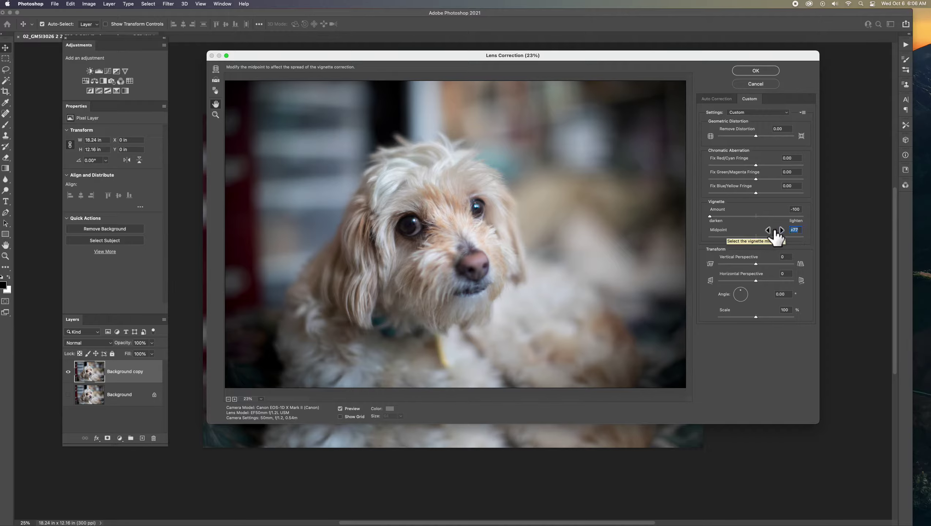
pyautogui.moveTo(773, 232); pyautogui.dragTo(771, 231)
pyautogui.click(755, 71)
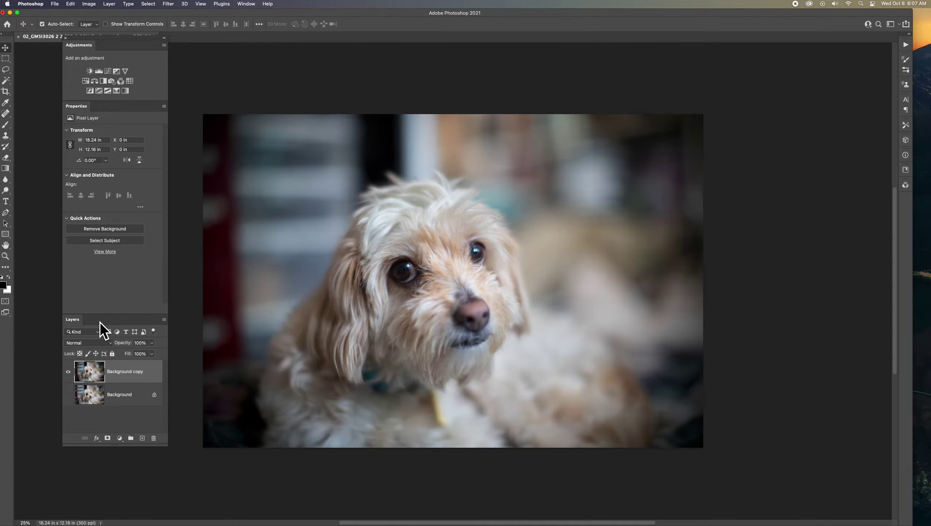
# Show the Background layer again and toggle the Background copy off and on to compare the vignette.
pyautogui.click(68, 395)
pyautogui.click(68, 371)
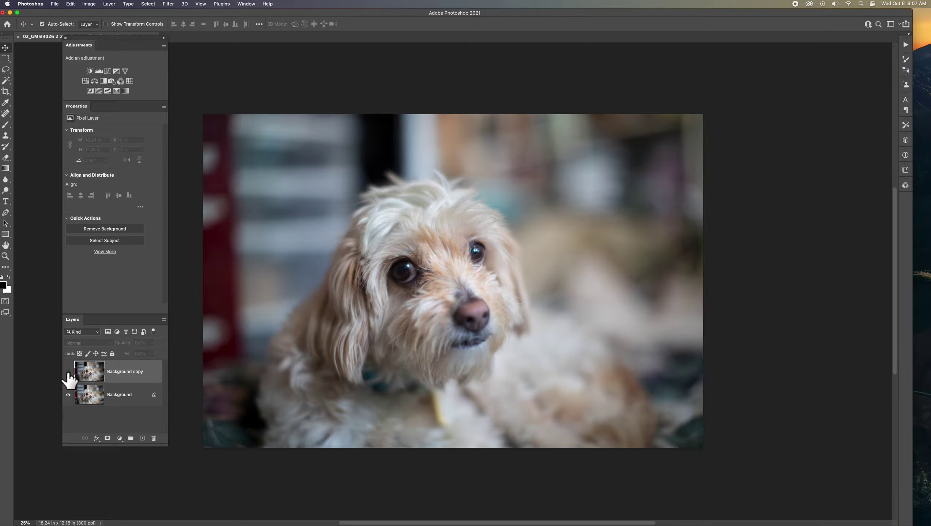
pyautogui.click(68, 372)
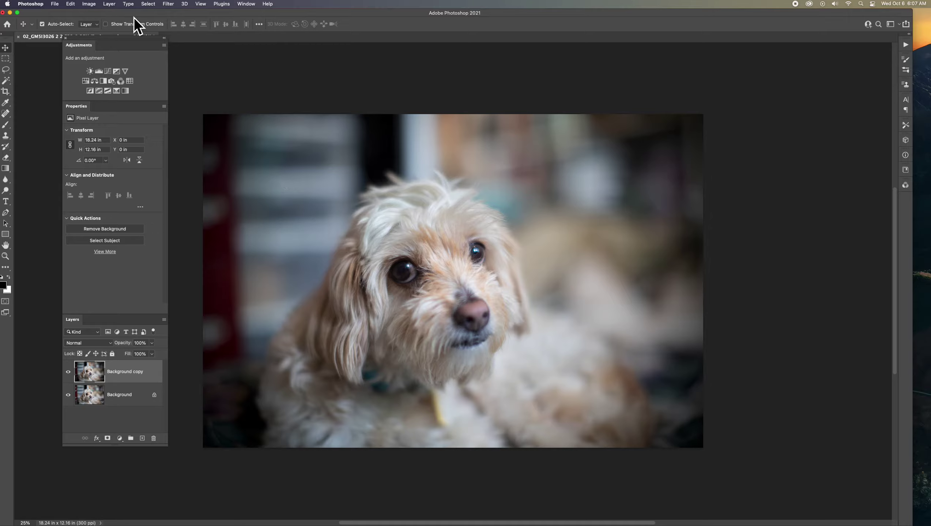
# Save the document in Photoshop format as 02_GMSI3026 2 2.psd in the Black and White folder.
pyautogui.click(56, 4)
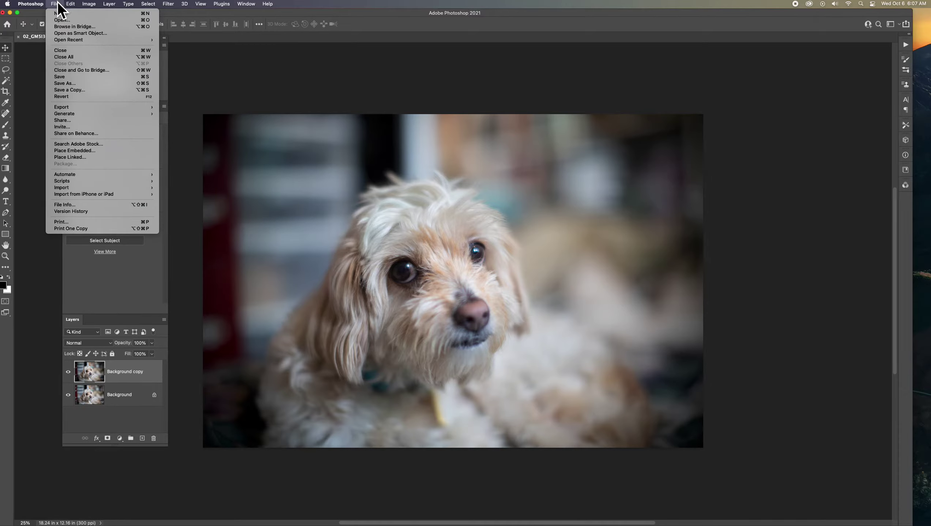
pyautogui.click(73, 76)
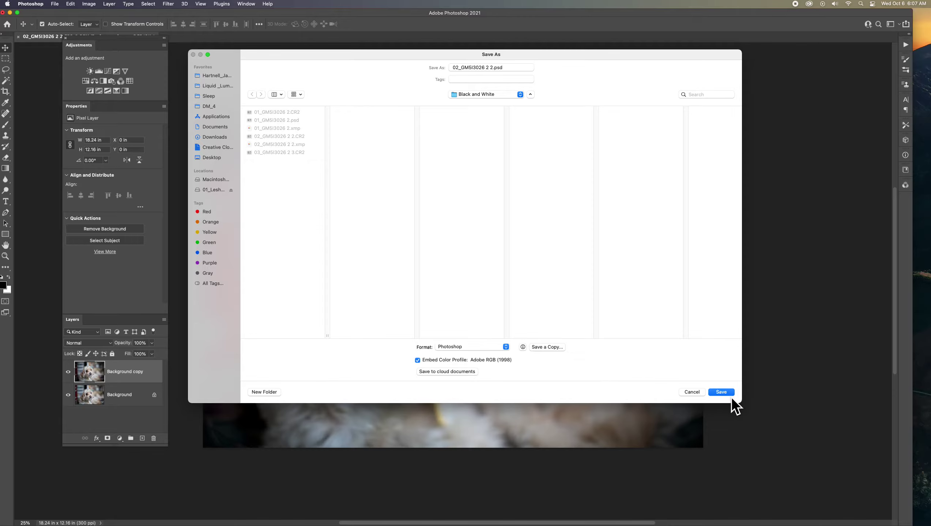
pyautogui.click(720, 392)
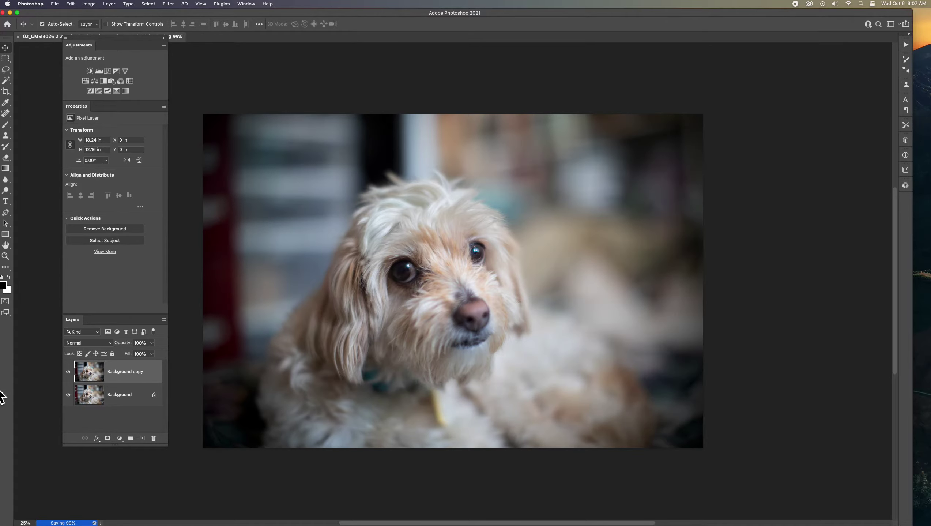
pyautogui.press('Tab')
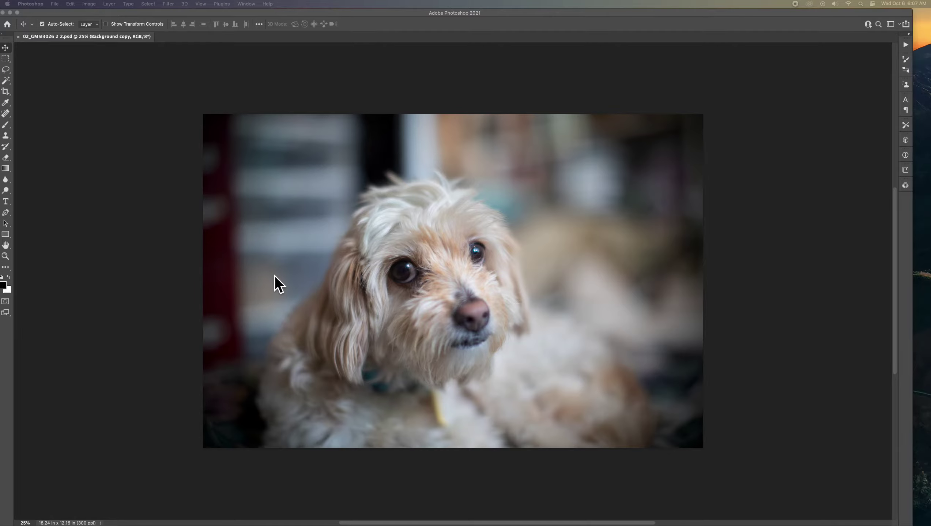
pyautogui.click(287, 267)
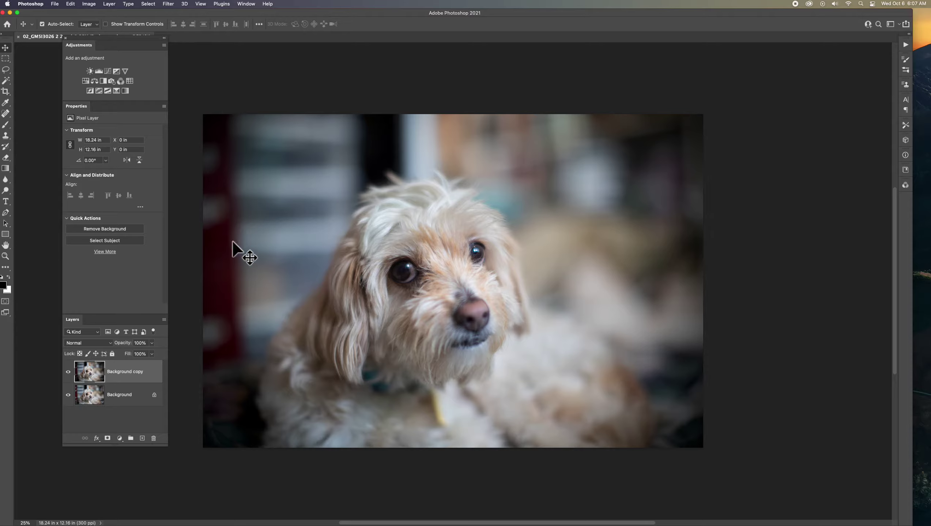
# Add a Black & White adjustment layer above Background copy, place the floating panels beside the photo and activate the on-image adjustment tool.
pyautogui.moveTo(118, 39); pyautogui.dragTo(128, 72)
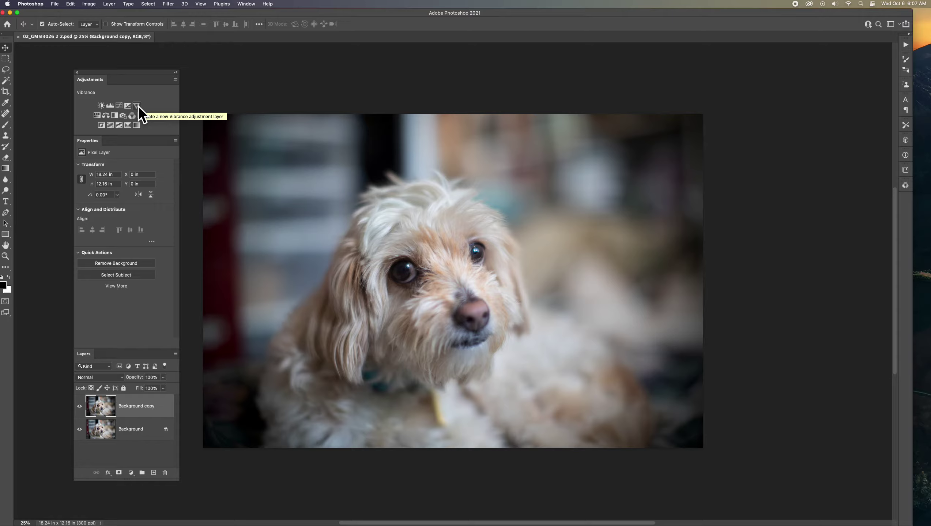
pyautogui.moveTo(111, 81); pyautogui.dragTo(138, 90)
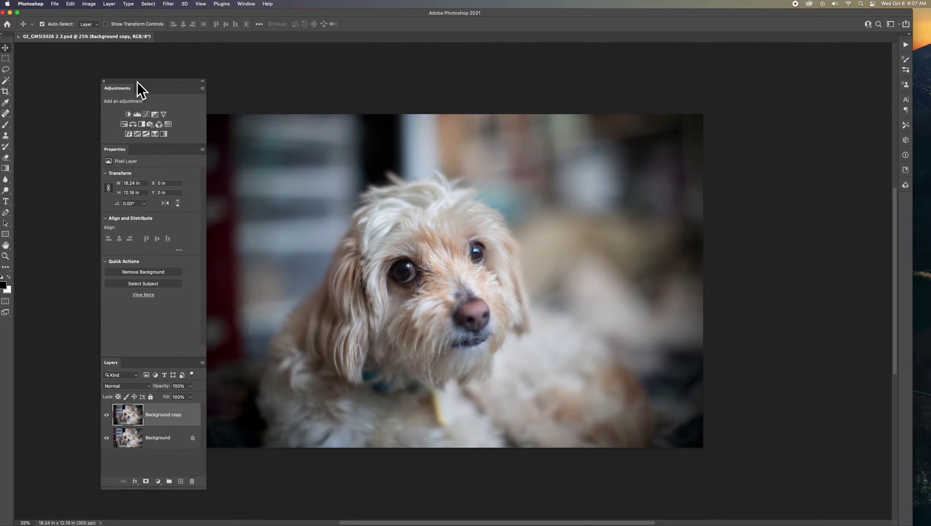
pyautogui.click(140, 124)
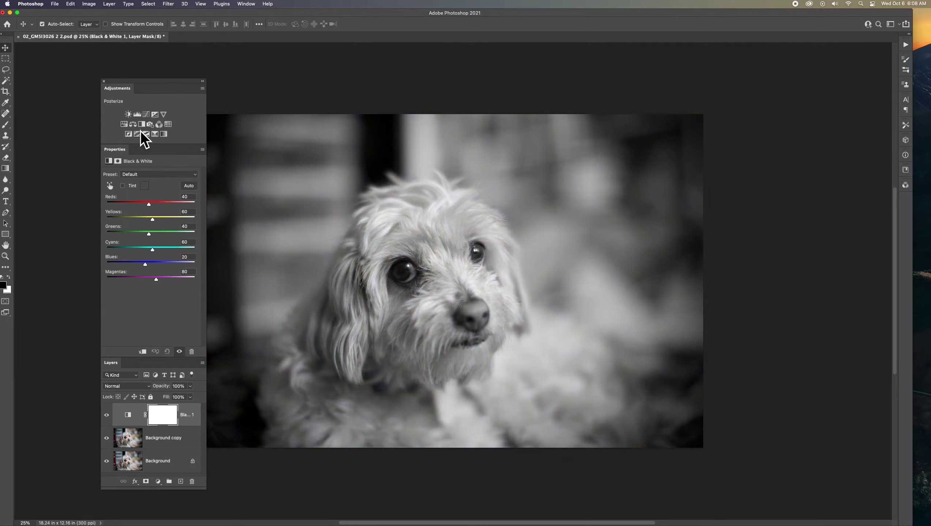
pyautogui.moveTo(147, 81); pyautogui.dragTo(110, 73)
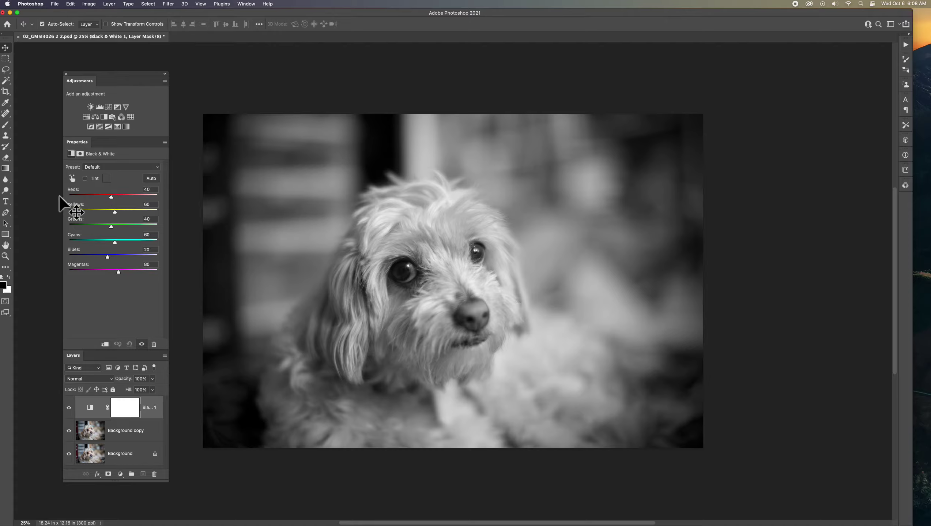
pyautogui.click(72, 179)
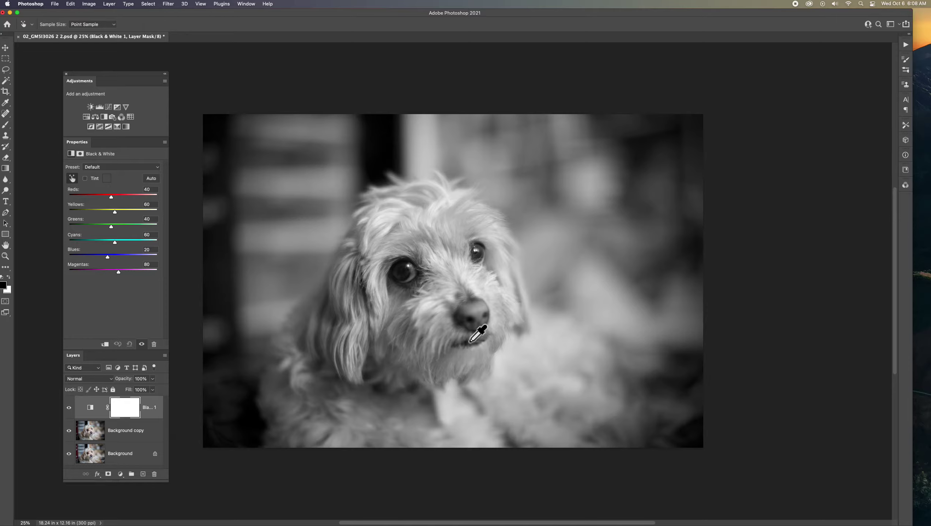
# Try darkening and lightening the blue, cyan and magenta tones directly on the photo, and reset the Black & White adjustment to default.
pyautogui.moveTo(464, 343); pyautogui.dragTo(401, 340)
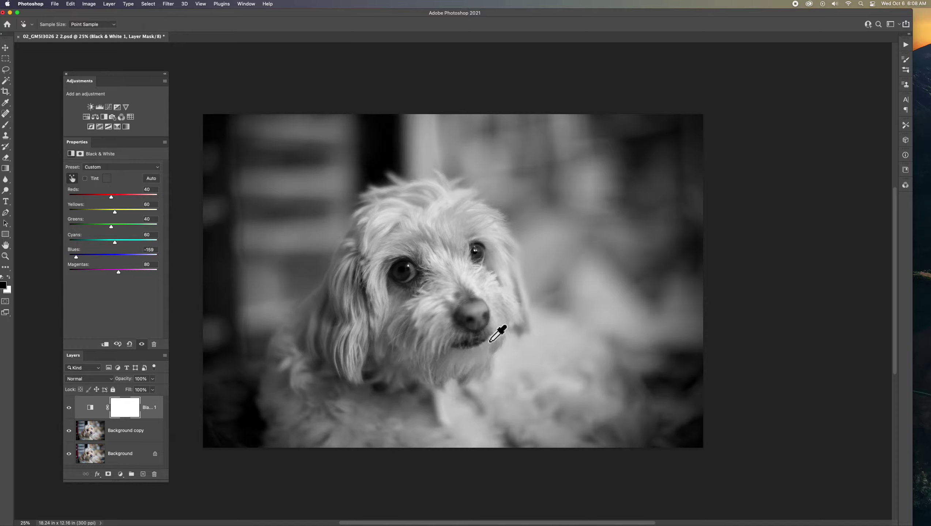
pyautogui.moveTo(490, 341)
pyautogui.mouseDown()
pyautogui.moveTo(504, 335)
pyautogui.moveTo(483, 337)
pyautogui.mouseUp()
pyautogui.moveTo(427, 302); pyautogui.dragTo(565, 303)
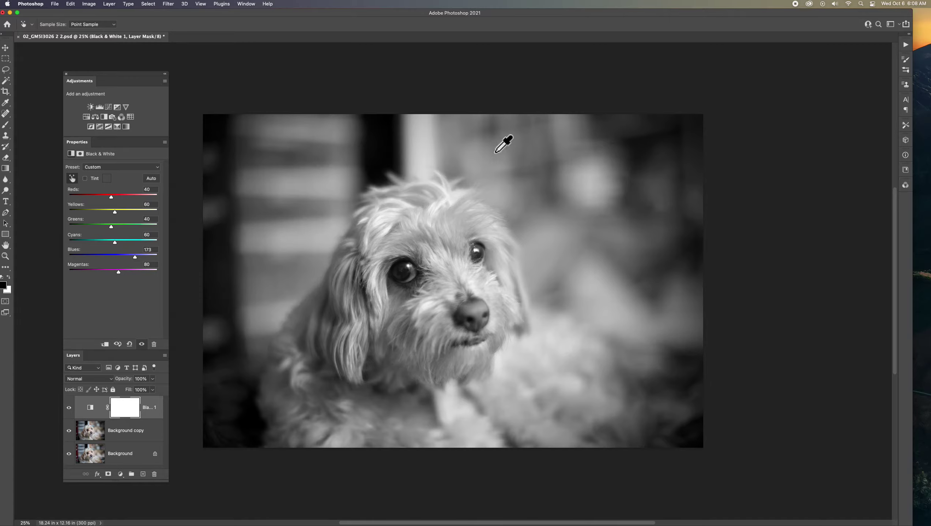
pyautogui.moveTo(387, 152); pyautogui.dragTo(358, 150)
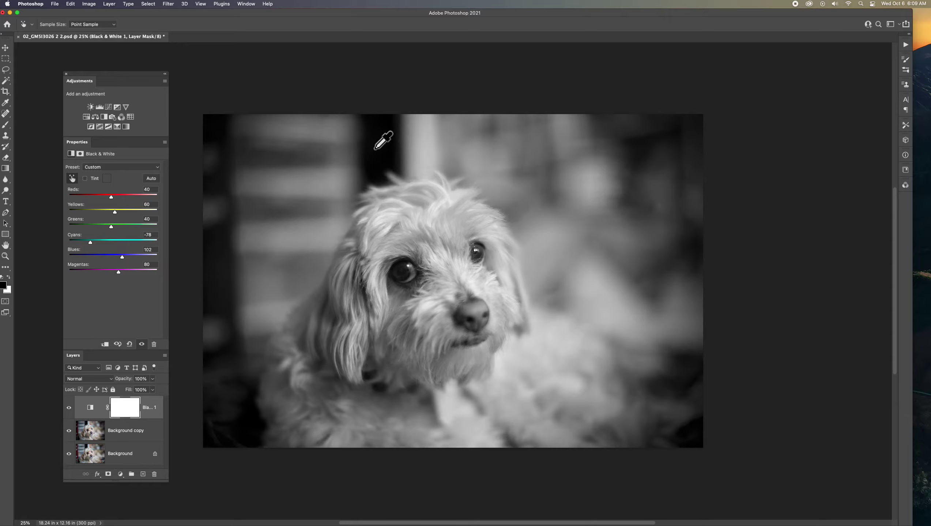
pyautogui.moveTo(376, 151); pyautogui.dragTo(598, 172)
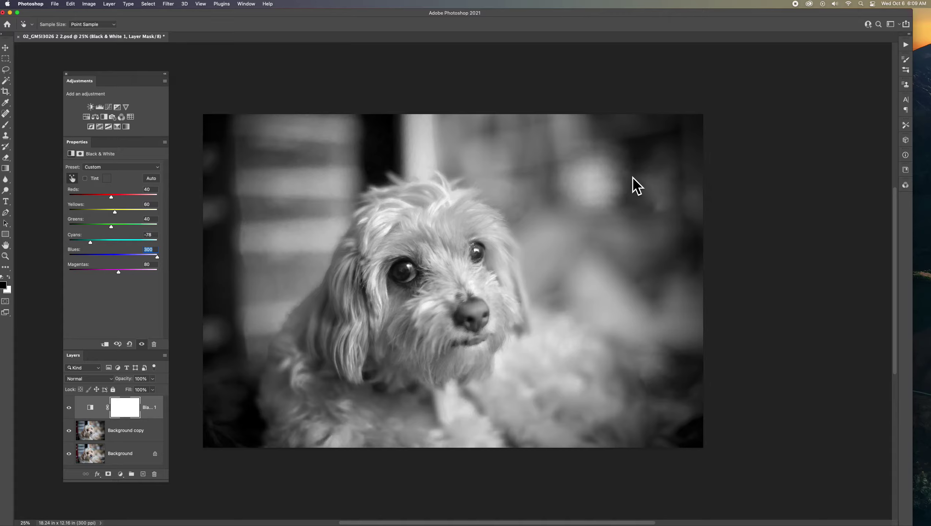
pyautogui.moveTo(632, 176); pyautogui.dragTo(446, 160)
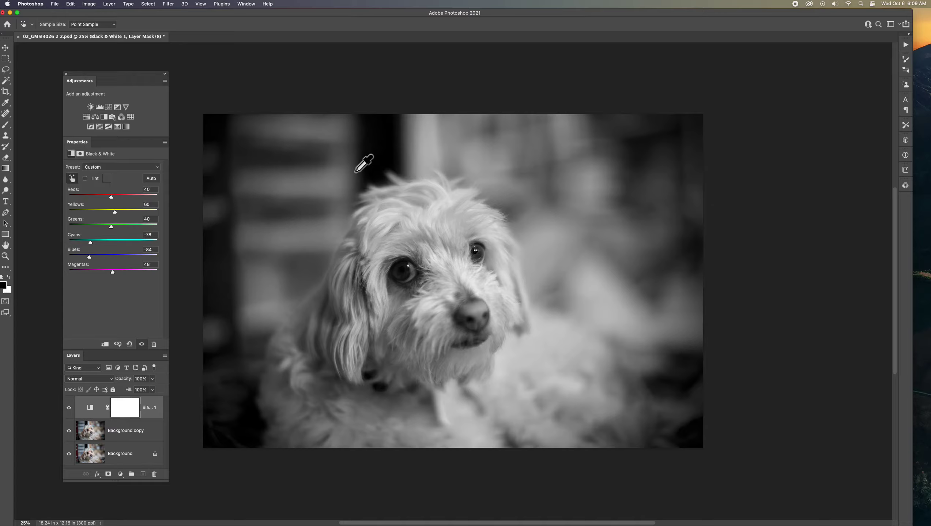
pyautogui.click(129, 344)
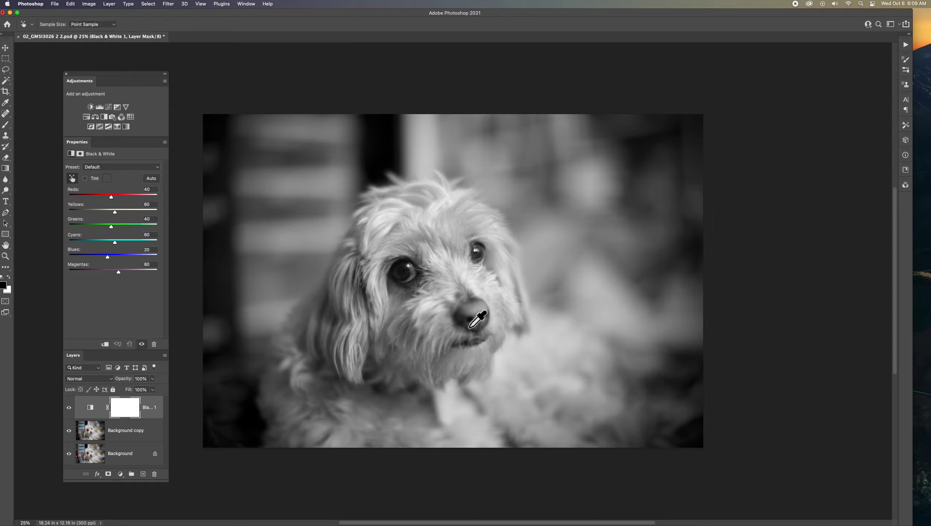
# Darken the dog's nose with the on-image adjustment, lowering Reds to 11.
pyautogui.moveTo(474, 314)
pyautogui.mouseDown()
pyautogui.moveTo(497, 313)
pyautogui.moveTo(464, 314)
pyautogui.mouseUp()
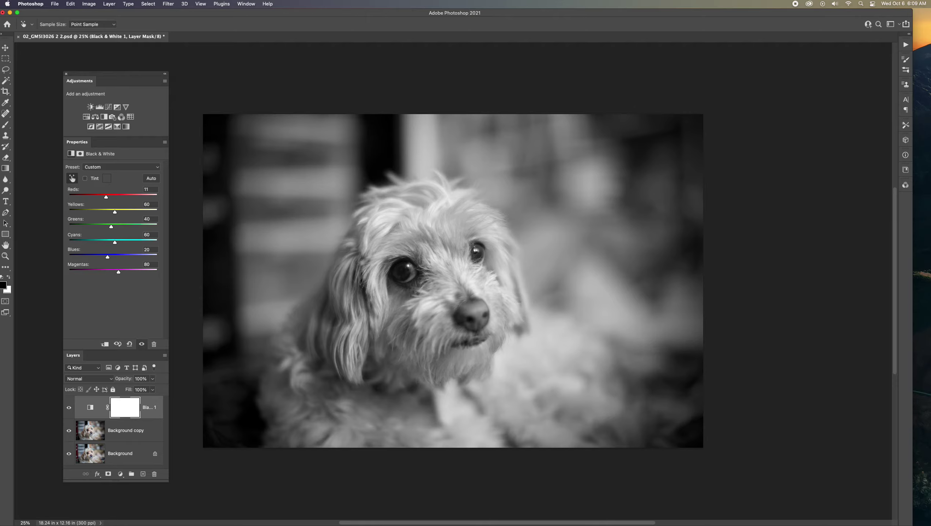
pyautogui.click(292, 309)
# Add a Curves adjustment layer, raise the black point, and add curve points at input 123, output 118 and input 206, output 221.
pyautogui.click(108, 107)
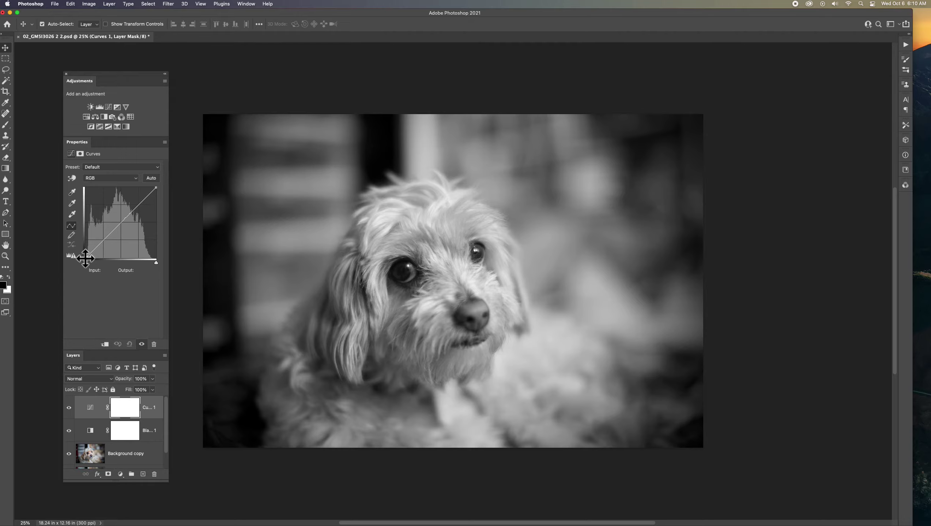
pyautogui.moveTo(86, 258); pyautogui.dragTo(81, 251)
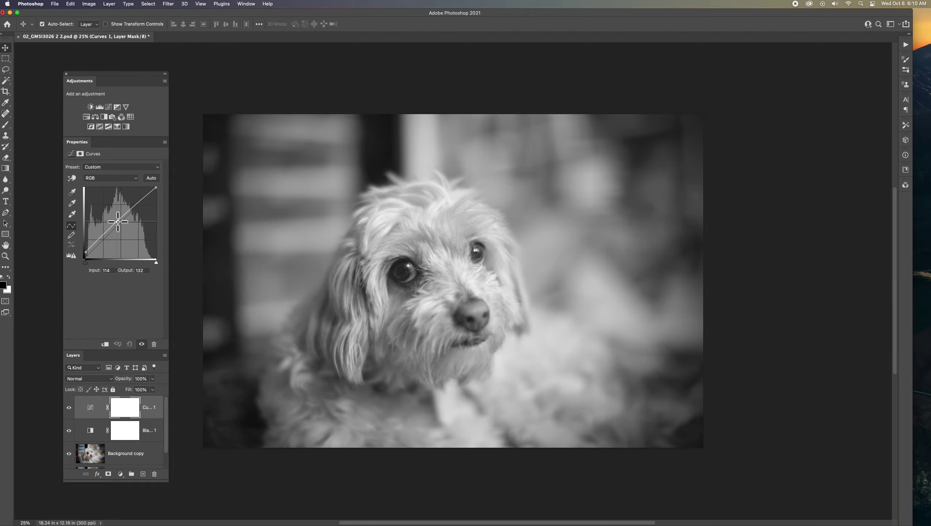
pyautogui.moveTo(121, 221); pyautogui.dragTo(120, 225)
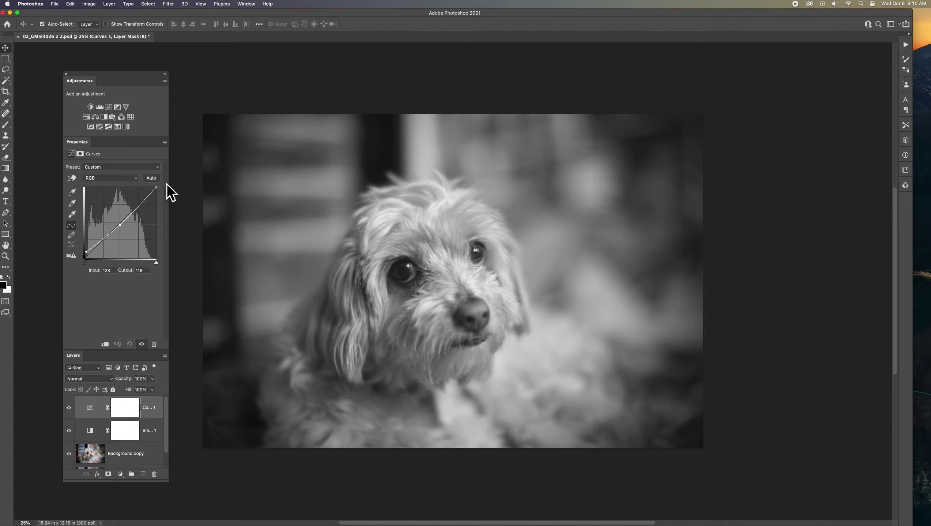
pyautogui.moveTo(150, 195); pyautogui.dragTo(143, 197)
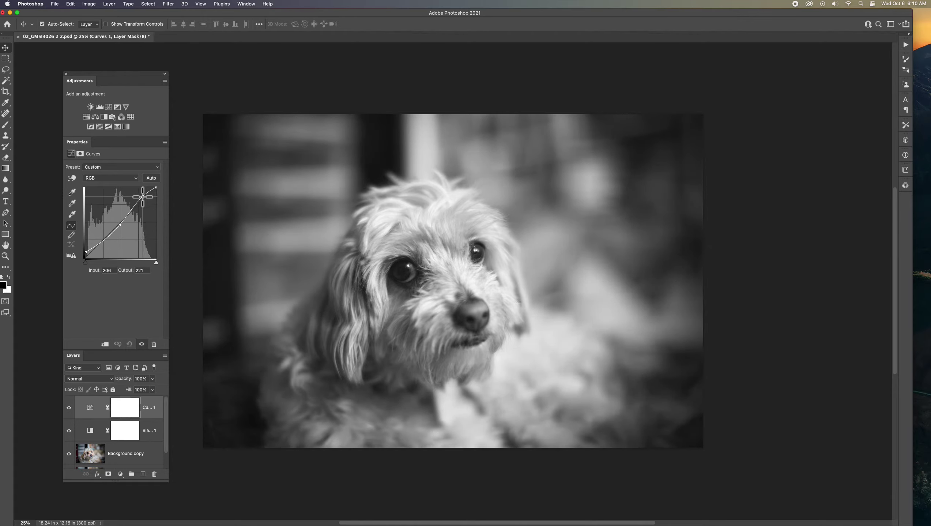
# Set the curve's midtone point to input 128, output 115, undo an extreme highlight boost, and set the highlight point to input 189, output 205.
pyautogui.click(120, 225)
pyautogui.moveTo(120, 225); pyautogui.dragTo(121, 228)
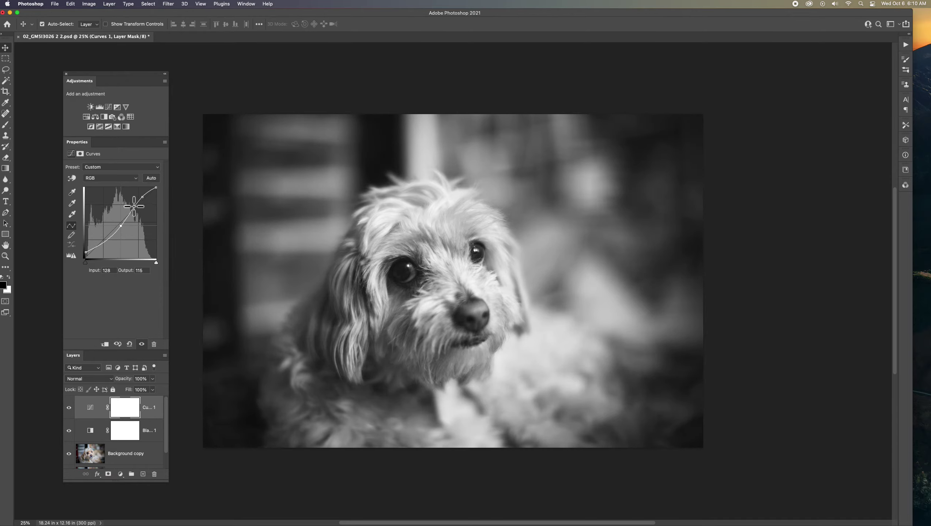
pyautogui.moveTo(142, 197); pyautogui.dragTo(139, 193)
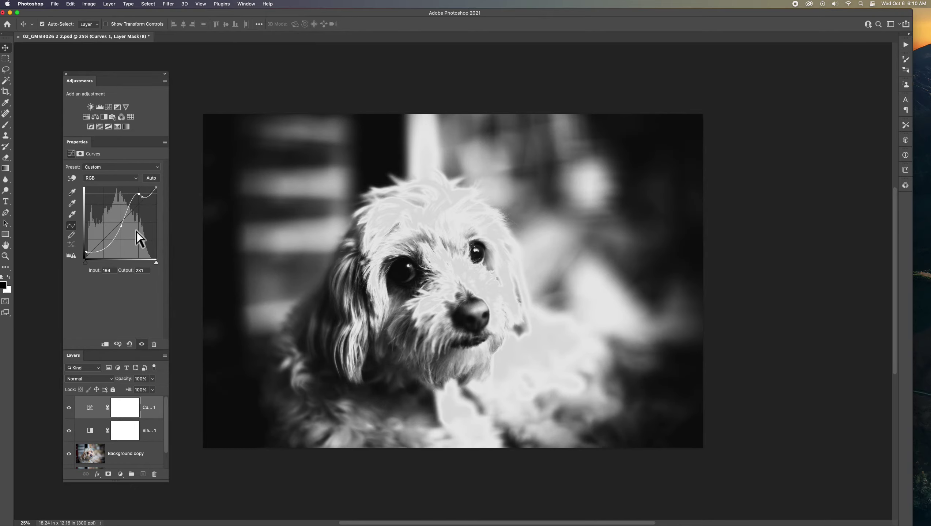
pyautogui.press('super+z')
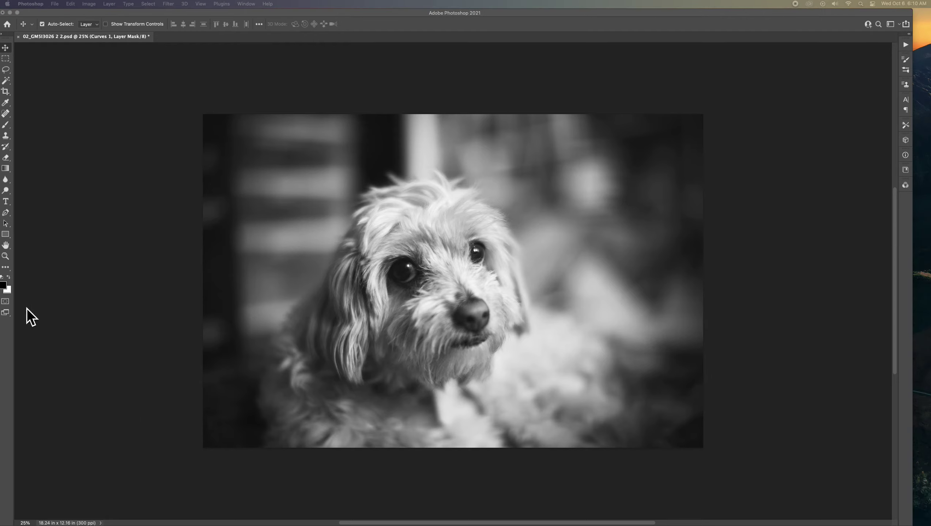
pyautogui.click(95, 307)
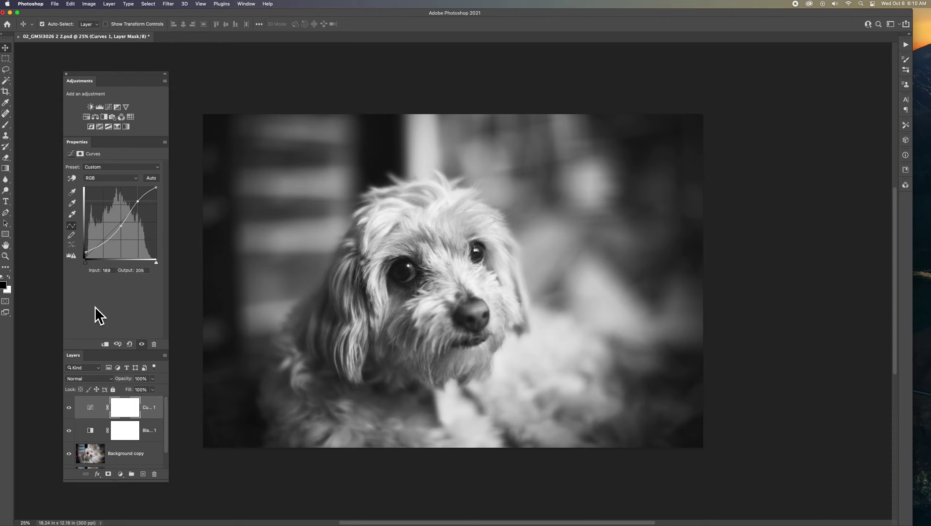
# Add a Photo Filter adjustment layer above the Curves layer, using the Sepia filter at 100% density.
pyautogui.click(112, 116)
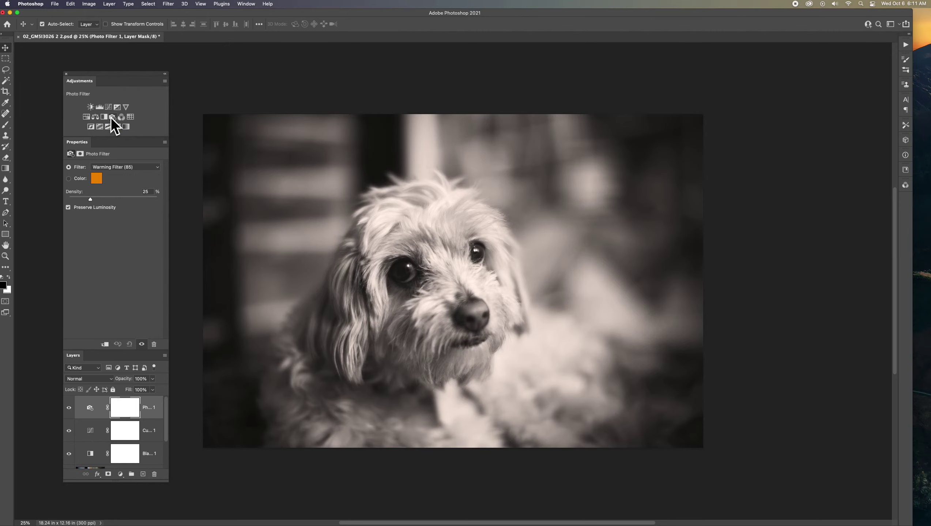
pyautogui.click(125, 166)
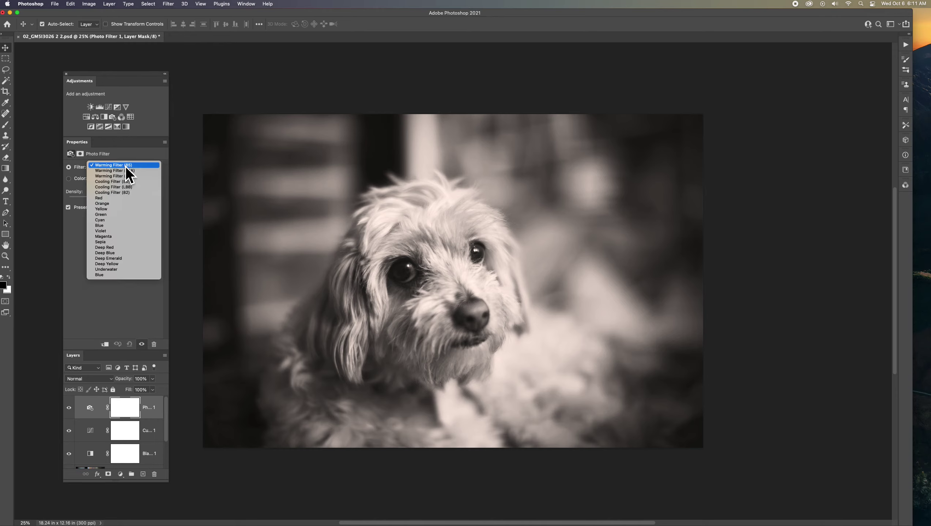
pyautogui.click(123, 243)
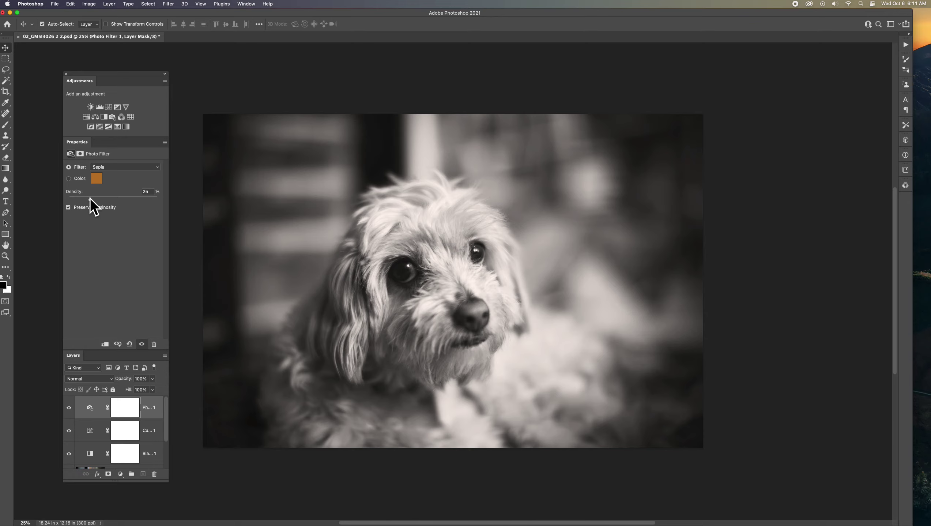
pyautogui.moveTo(90, 199); pyautogui.dragTo(161, 202)
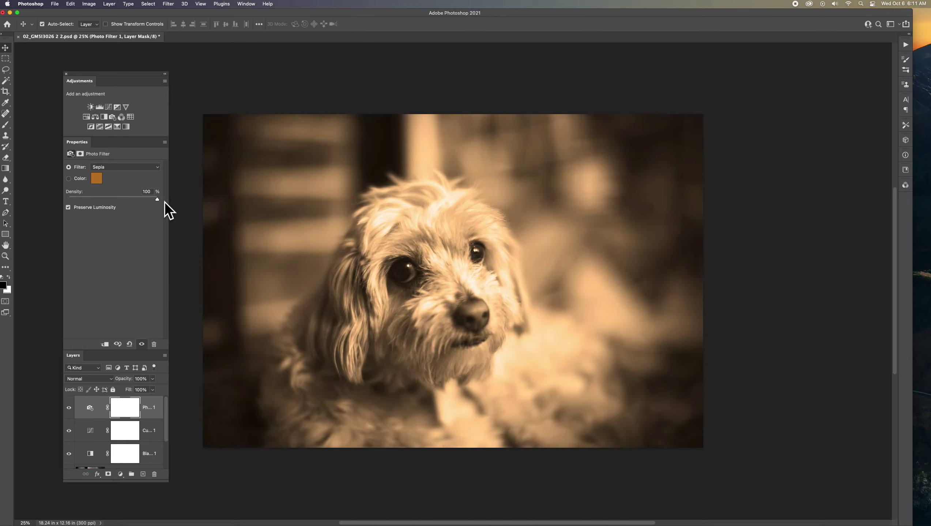
pyautogui.moveTo(133, 201)
pyautogui.mouseDown()
pyautogui.moveTo(100, 204)
pyautogui.moveTo(129, 204)
pyautogui.mouseUp()
pyautogui.moveTo(162, 203); pyautogui.dragTo(135, 199)
# In the Photo Filter layer's blending options, split the Blend If highlight range for This Layer to 54 / 255.
pyautogui.rightClick(94, 408)
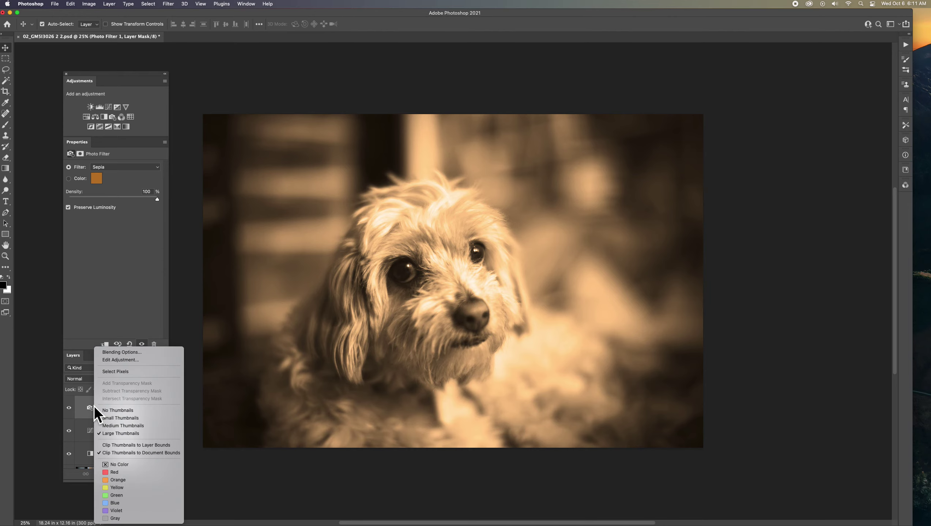
pyautogui.click(117, 353)
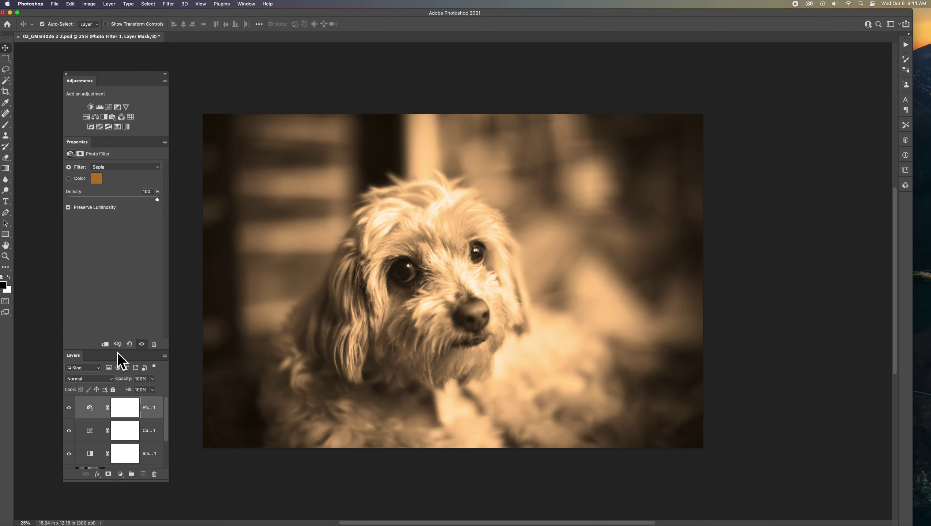
pyautogui.moveTo(490, 118); pyautogui.dragTo(624, 95)
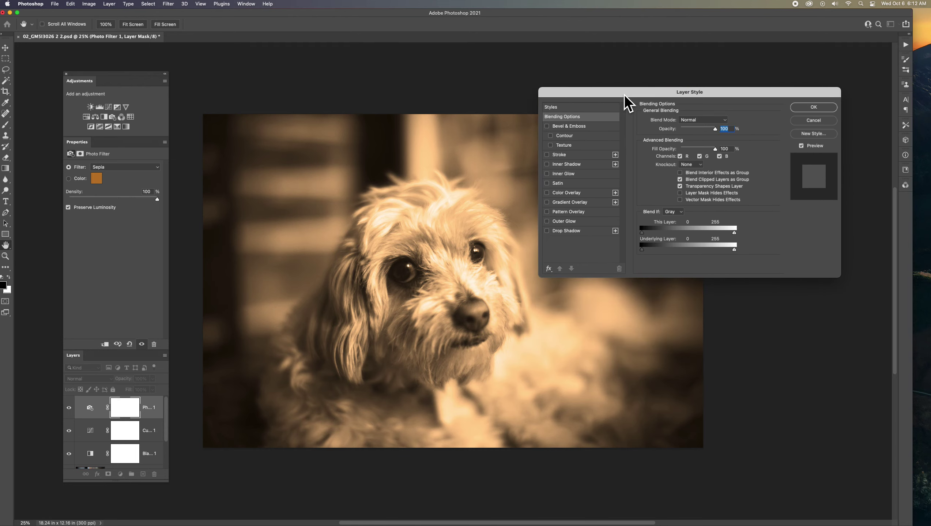
pyautogui.click(673, 212)
pyautogui.click(674, 212)
pyautogui.moveTo(734, 233); pyautogui.dragTo(733, 232)
pyautogui.moveTo(682, 232); pyautogui.dragTo(662, 233)
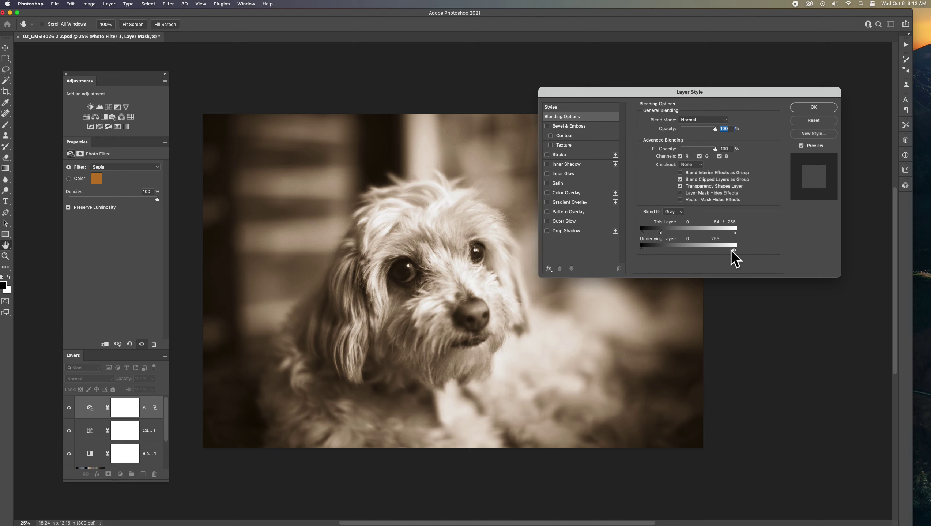
# Split the Blend If highlight range for Underlying Layer to 142 / 255 and apply the layer style.
pyautogui.moveTo(733, 250); pyautogui.dragTo(650, 249)
pyautogui.moveTo(696, 254); pyautogui.dragTo(694, 253)
pyautogui.moveTo(703, 96); pyautogui.dragTo(715, 36)
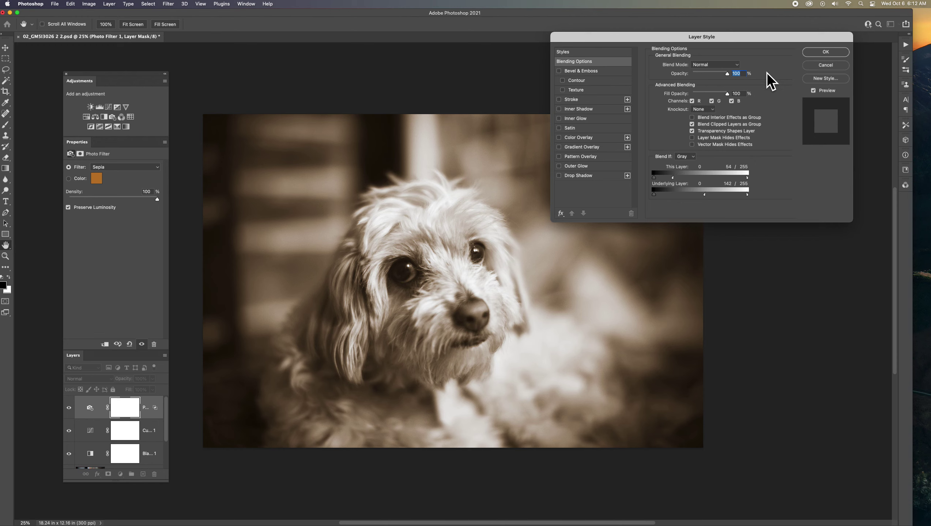
pyautogui.click(824, 53)
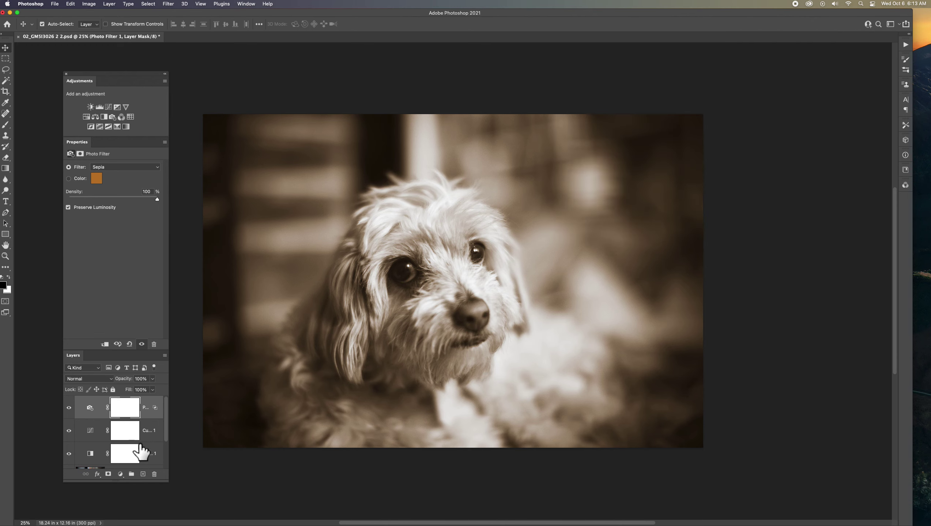
# Undock the Layers panel beside the photo and lengthen it to show the whole layer stack.
pyautogui.moveTo(84, 356); pyautogui.dragTo(688, 90)
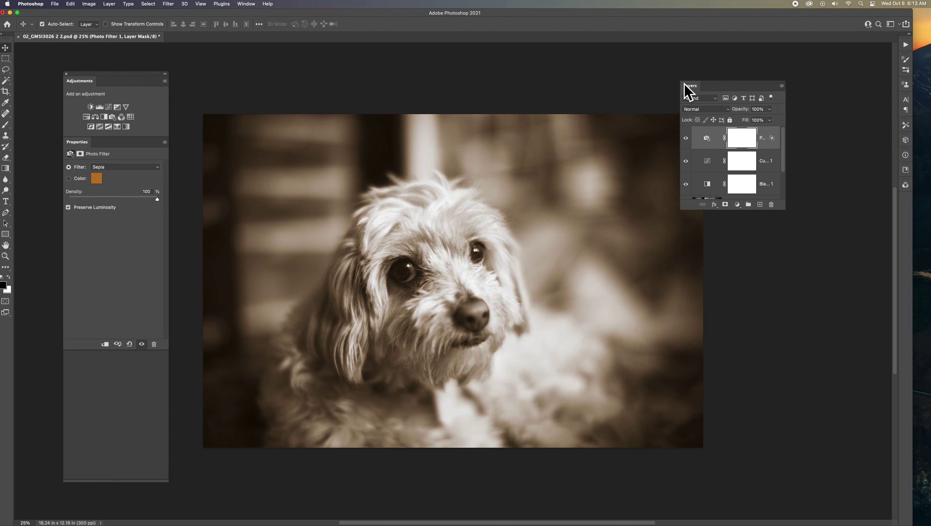
pyautogui.moveTo(742, 210); pyautogui.dragTo(745, 326)
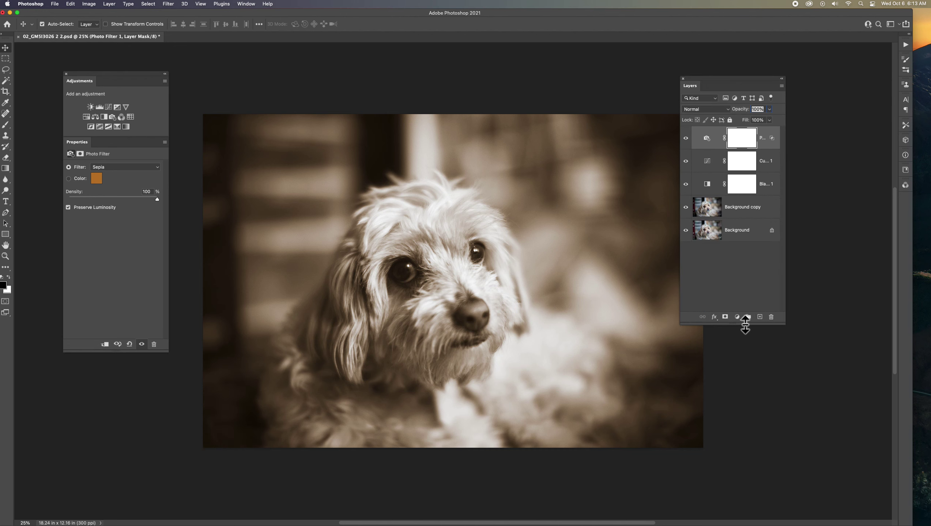